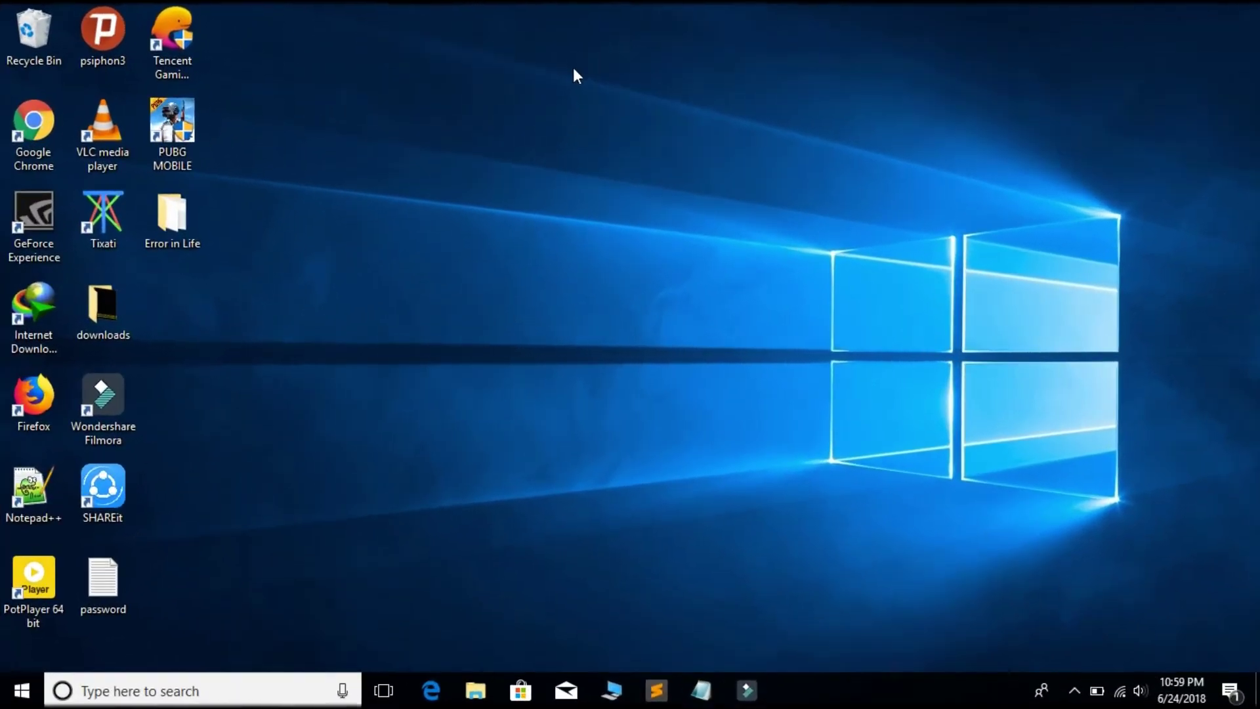
# Step: Refresh the desktop several times from its context menu
pyautogui.rightClick(573, 68)
pyautogui.click(616, 125)
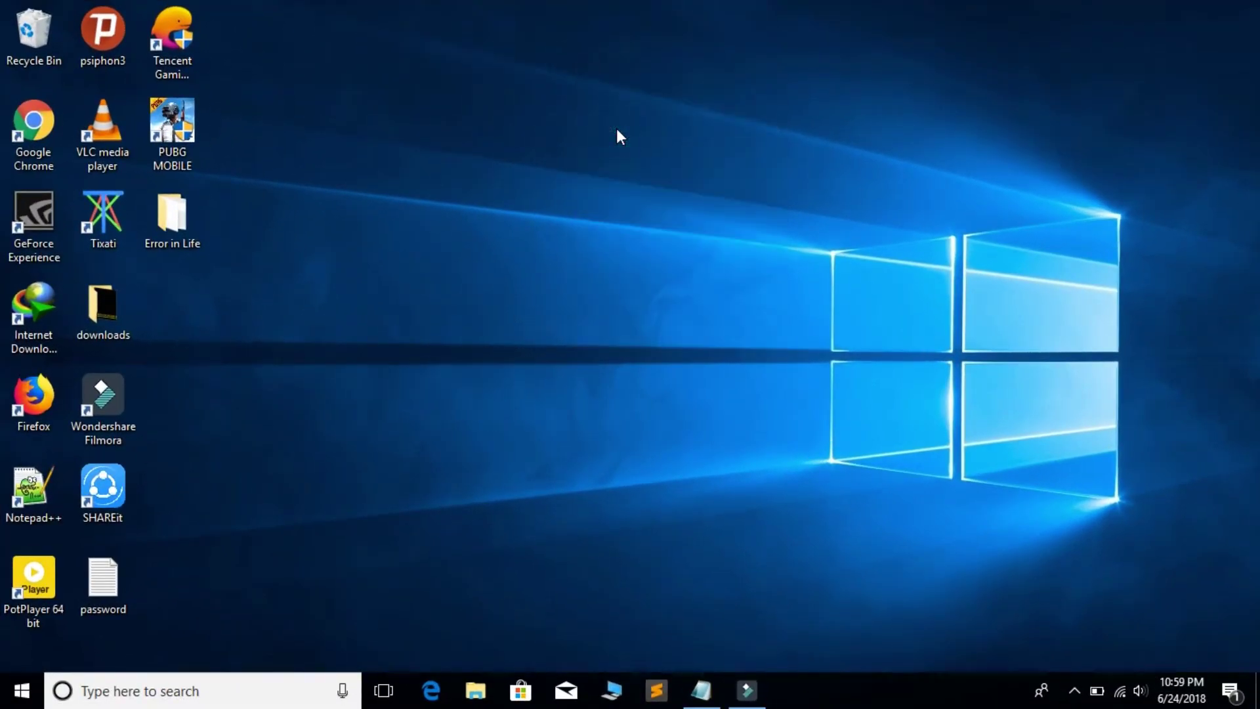
pyautogui.rightClick(462, 69)
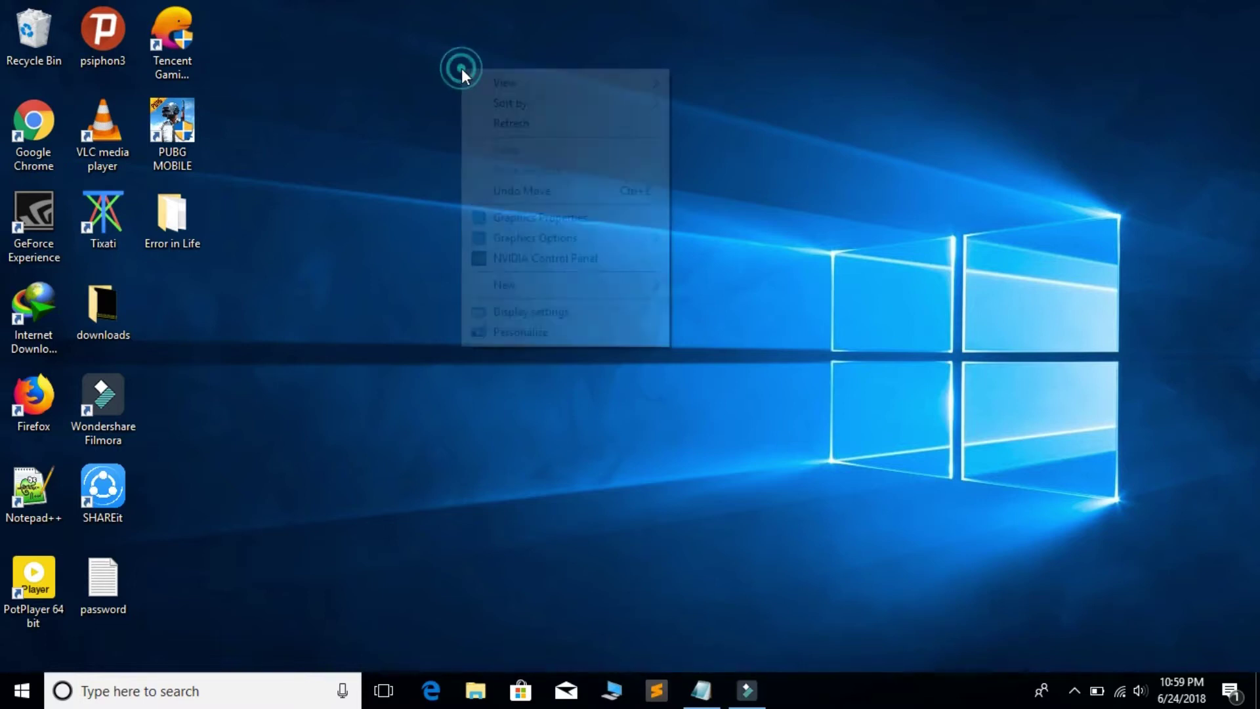
pyautogui.click(516, 128)
pyautogui.rightClick(516, 129)
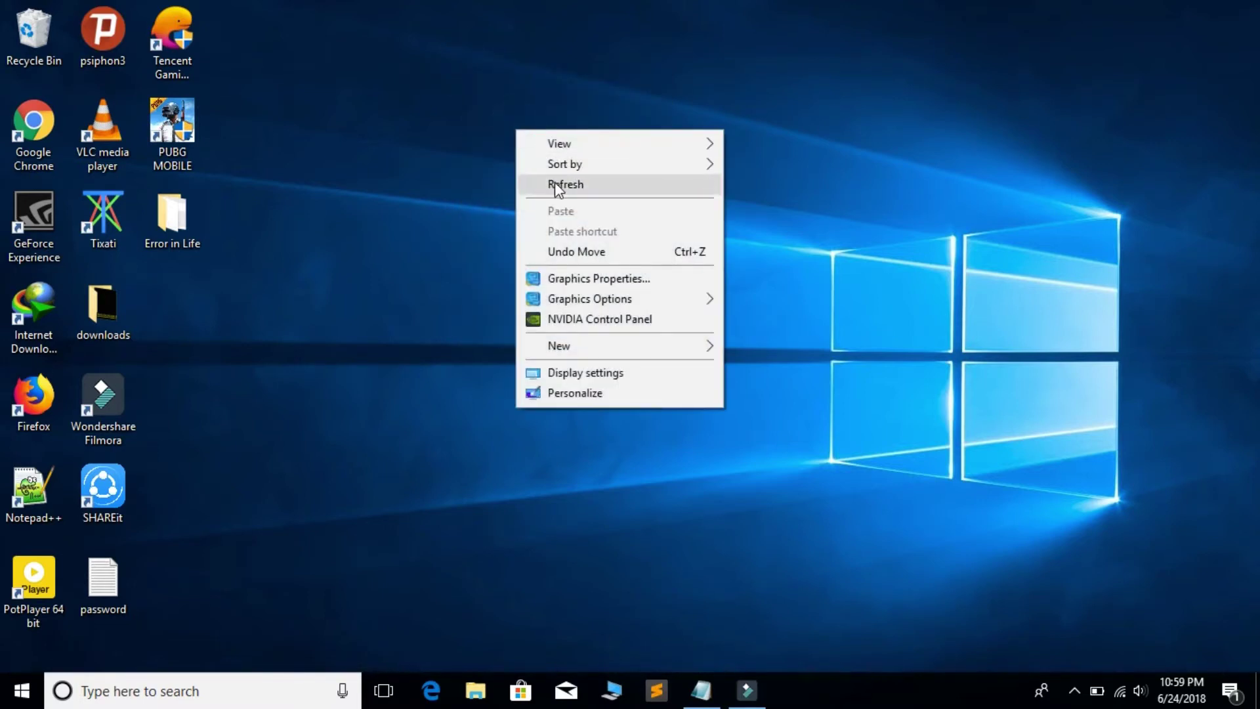
pyautogui.click(554, 183)
pyautogui.rightClick(554, 183)
pyautogui.click(587, 242)
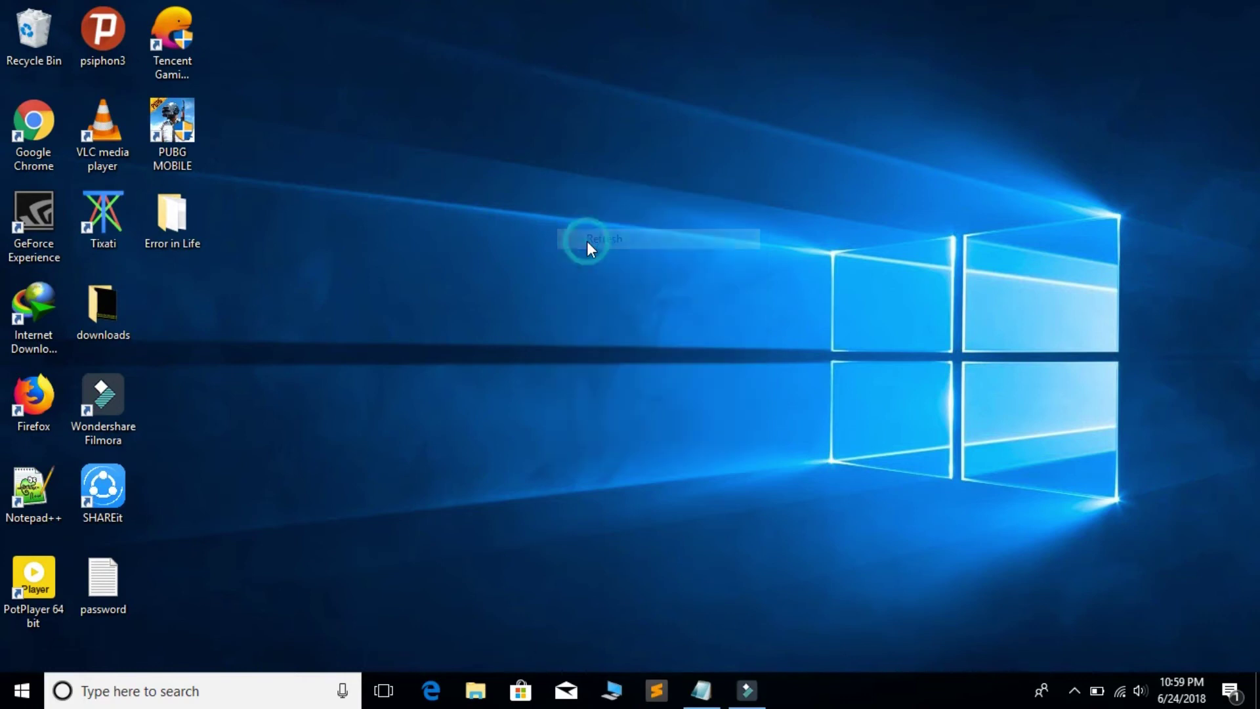
# Step: Launch Google Chrome and load the router address 192.168.0.1
pyautogui.doubleClick(55, 128)
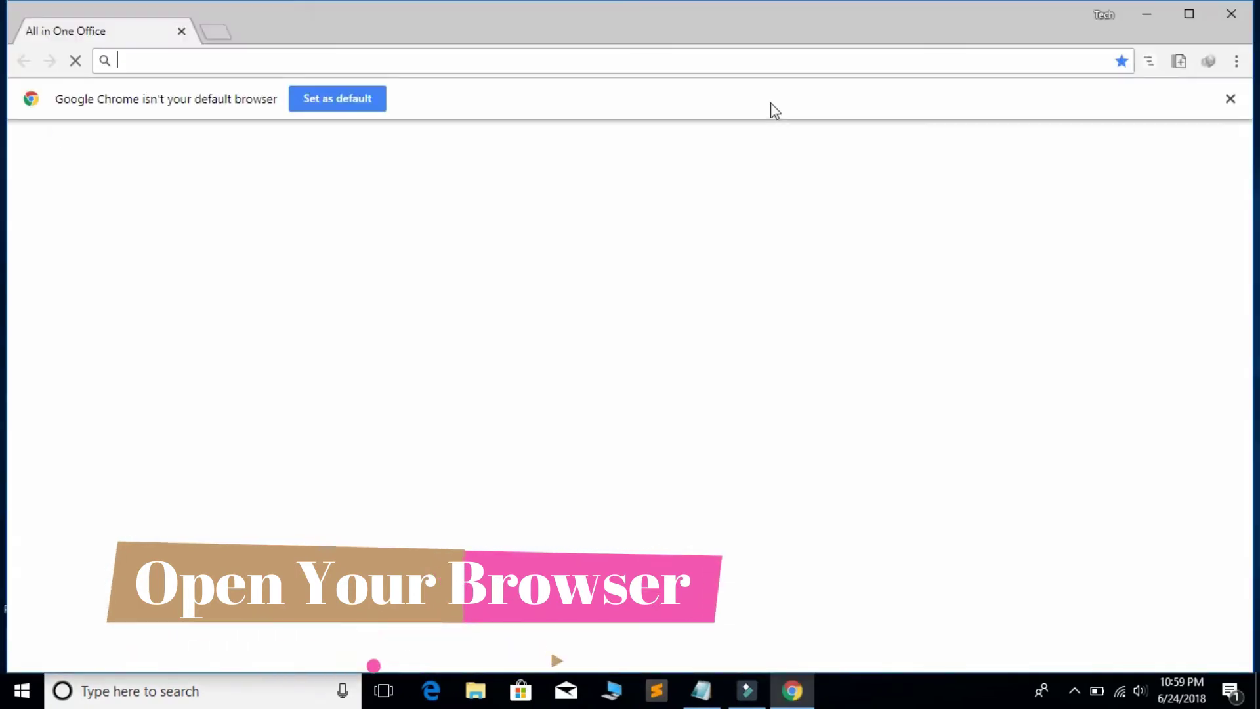
pyautogui.click(323, 68)
pyautogui.write('192.168.0.1')
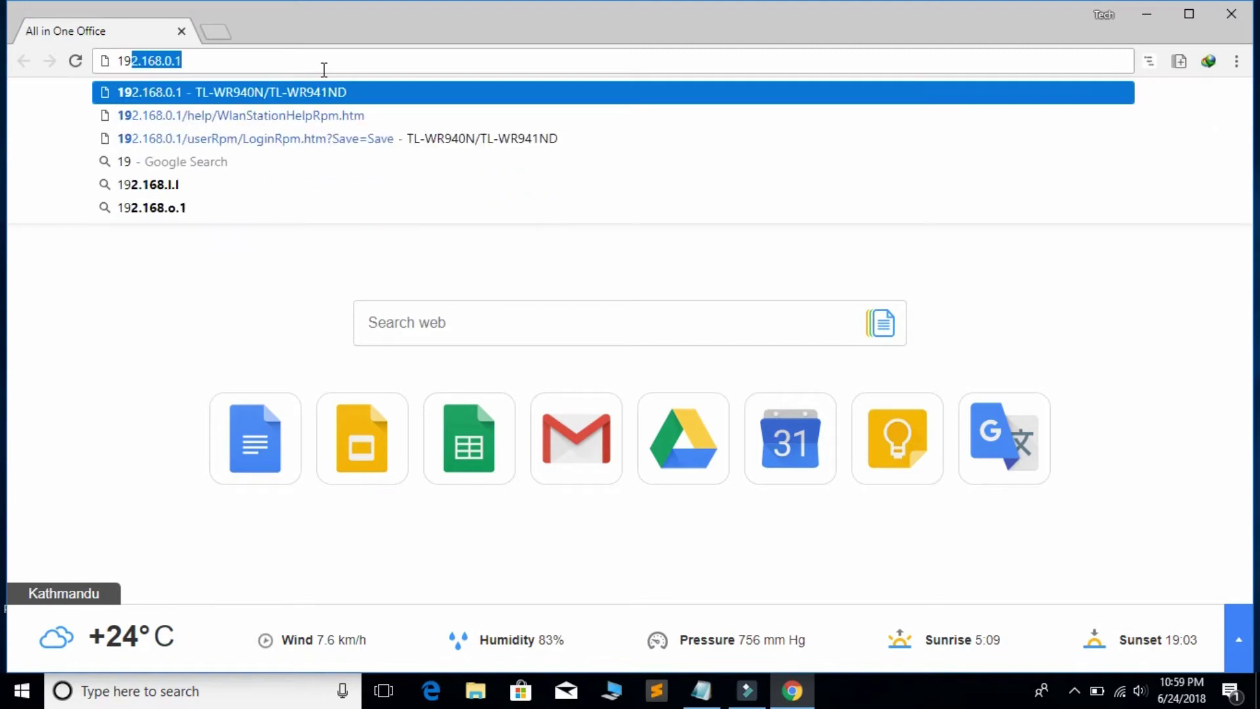
pyautogui.press('Return')
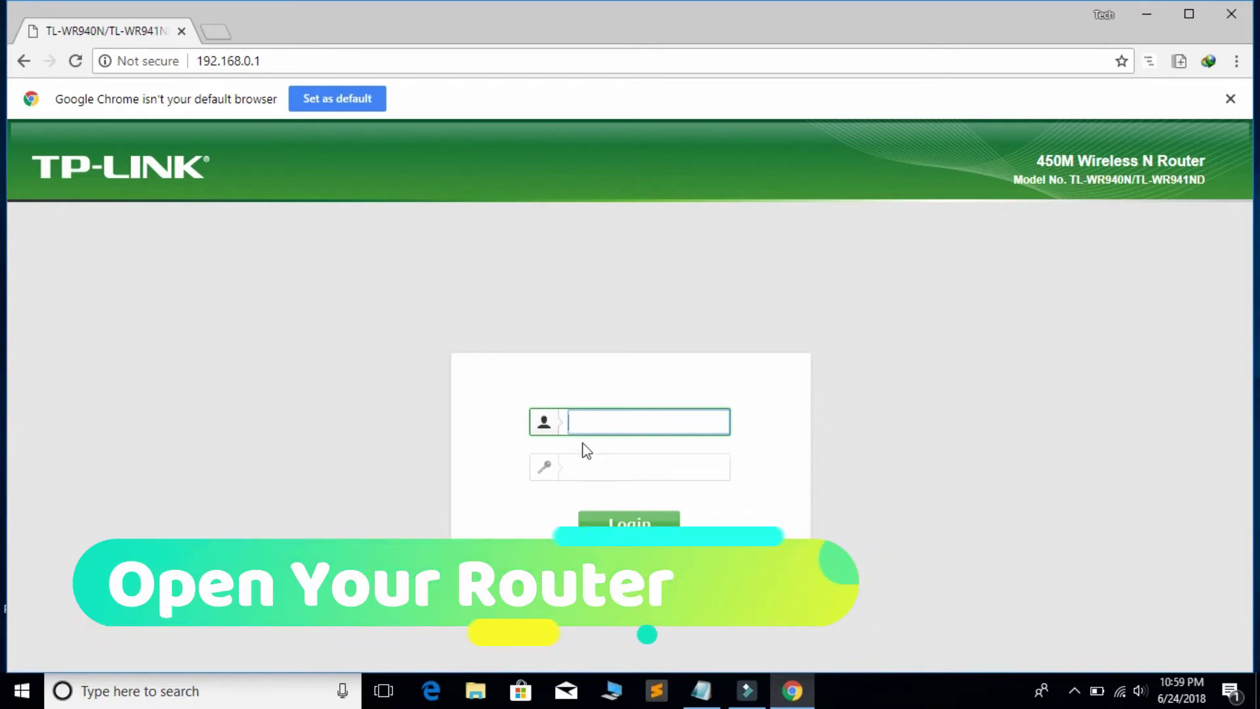
# Step: Highlight the router model number on the login page, then clear the selection
pyautogui.click(828, 316)
pyautogui.moveTo(1207, 180); pyautogui.dragTo(1082, 178)
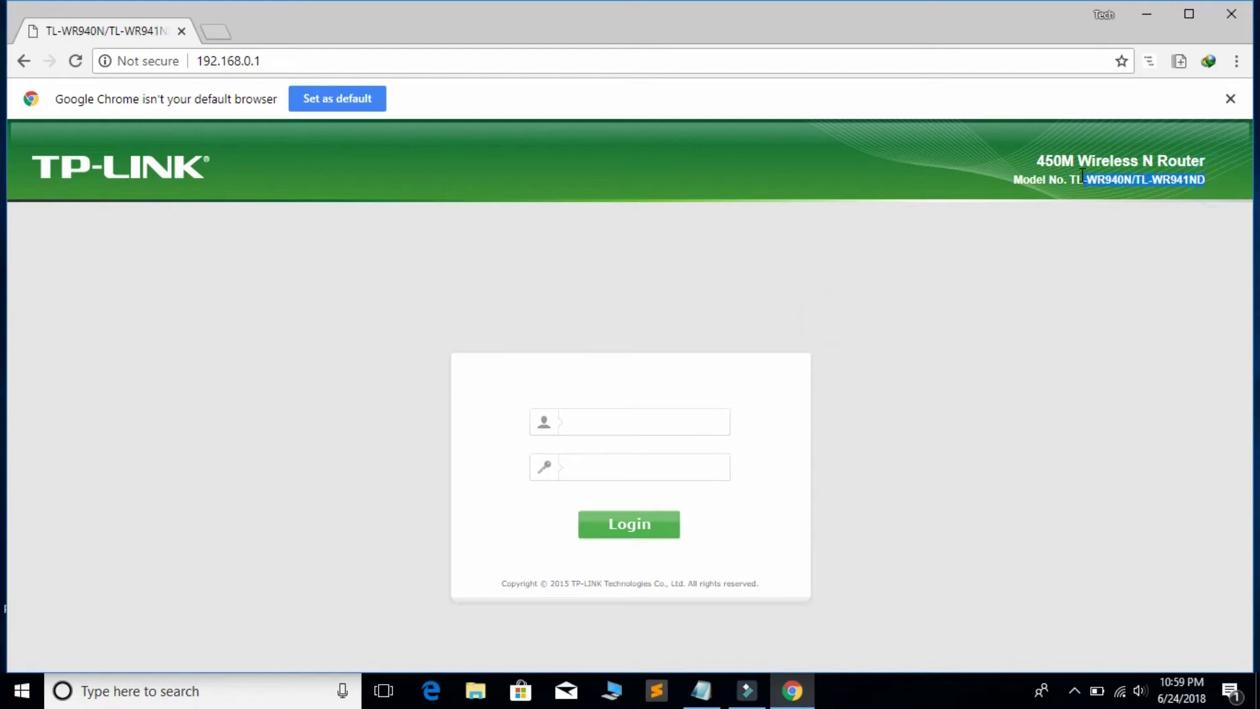
pyautogui.click(903, 187)
# Step: Log in to the router with the admin username and password
pyautogui.click(579, 423)
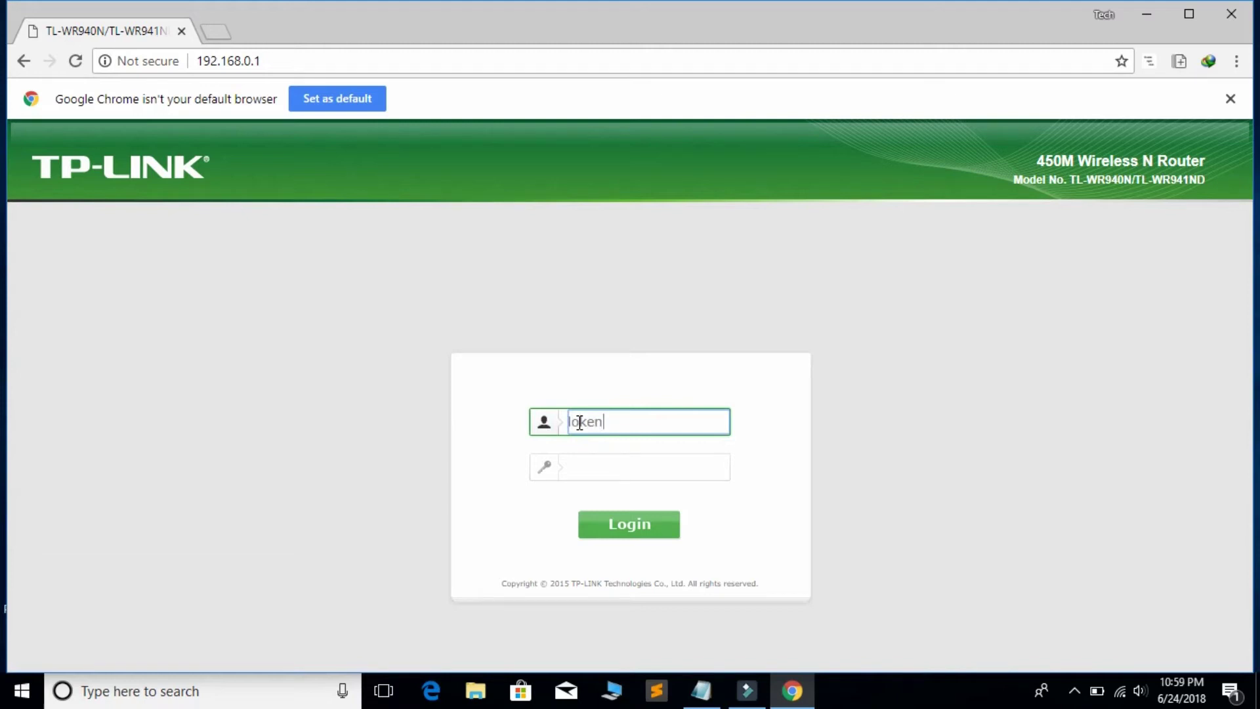
pyautogui.write('lokendra')
pyautogui.click(597, 467)
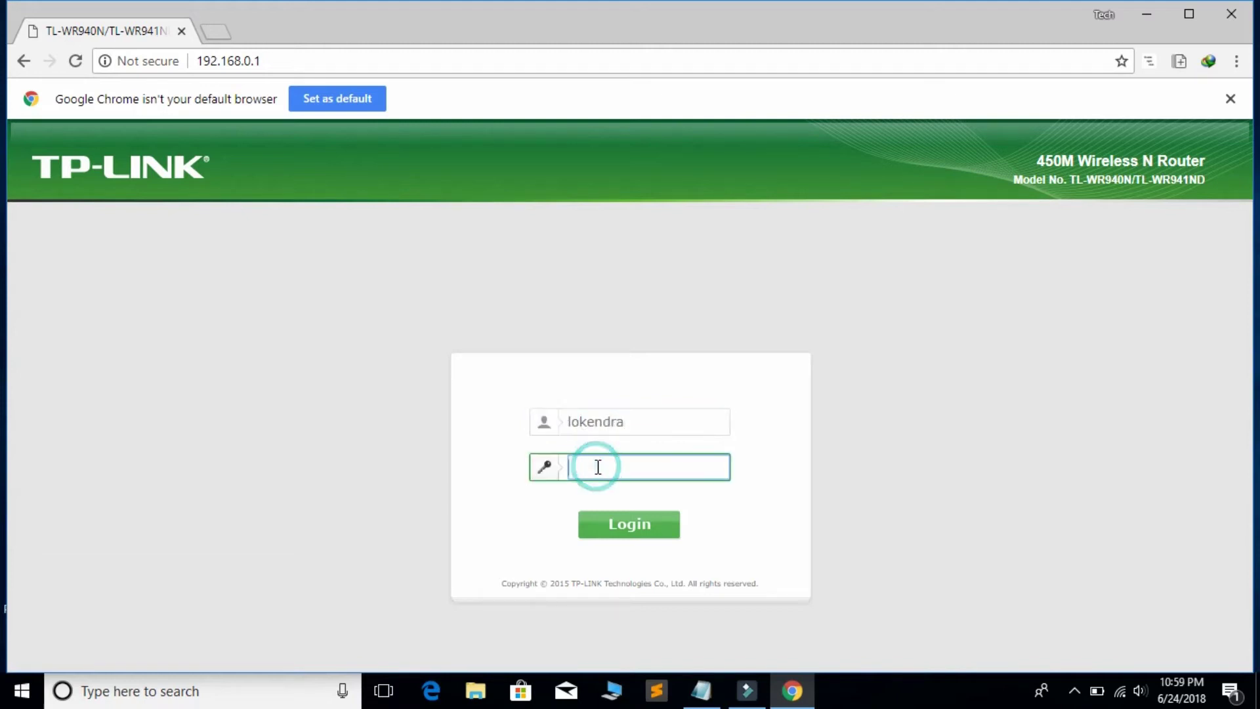
pyautogui.write('ad')
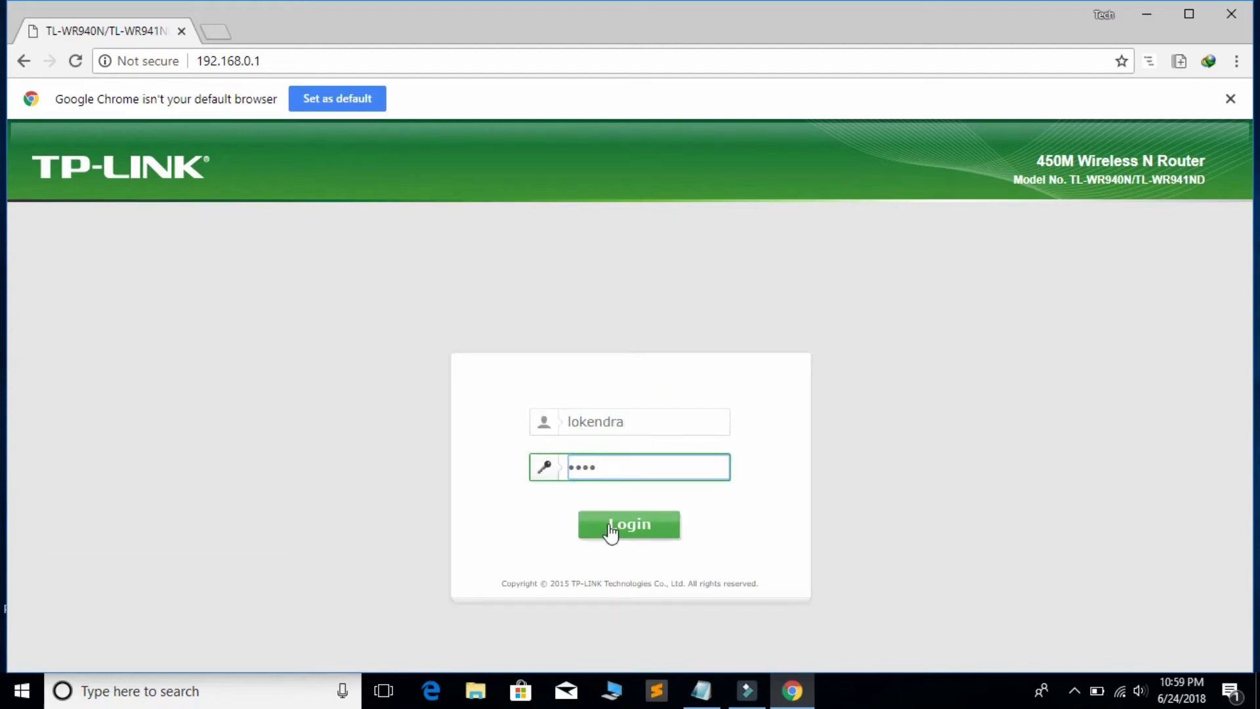
pyautogui.click(610, 530)
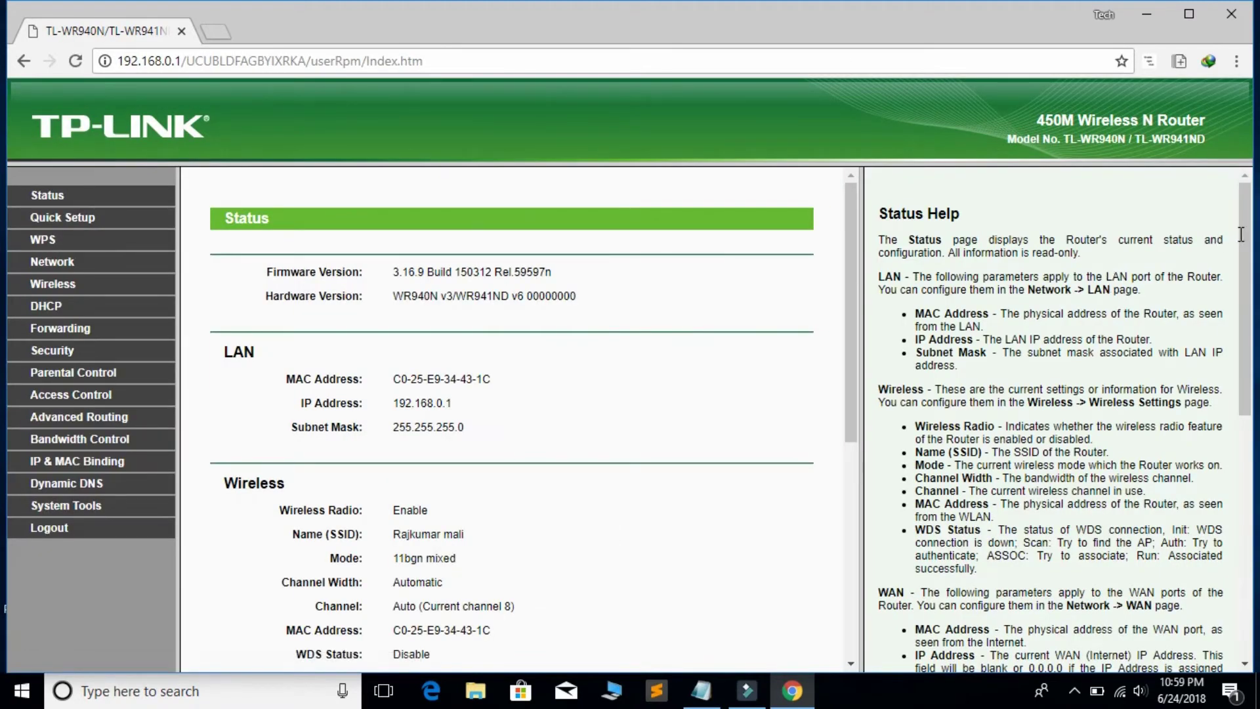
# Step: Scroll the Status page and help panel to review WAN and Traffic Statistics
pyautogui.moveTo(1241, 235); pyautogui.dragTo(1250, 375)
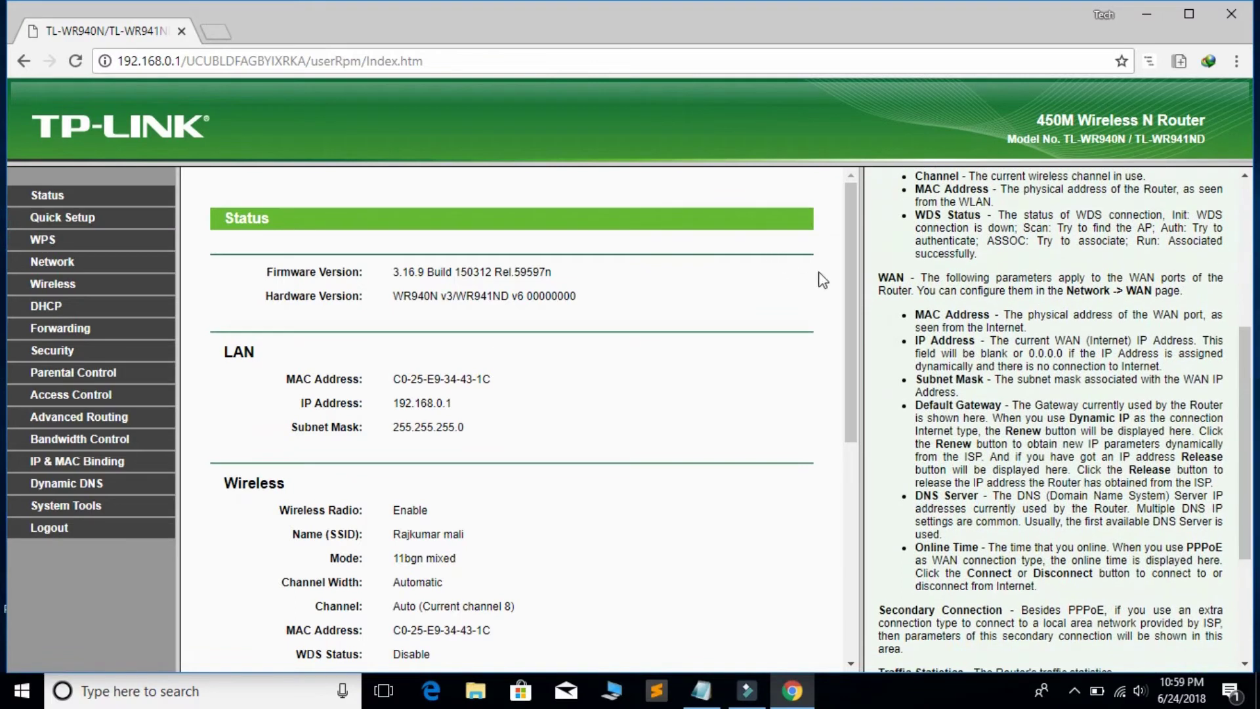
pyautogui.moveTo(846, 210)
pyautogui.mouseDown()
pyautogui.moveTo(842, 404)
pyautogui.moveTo(846, 210)
pyautogui.mouseUp()
pyautogui.moveTo(851, 205); pyautogui.dragTo(850, 417)
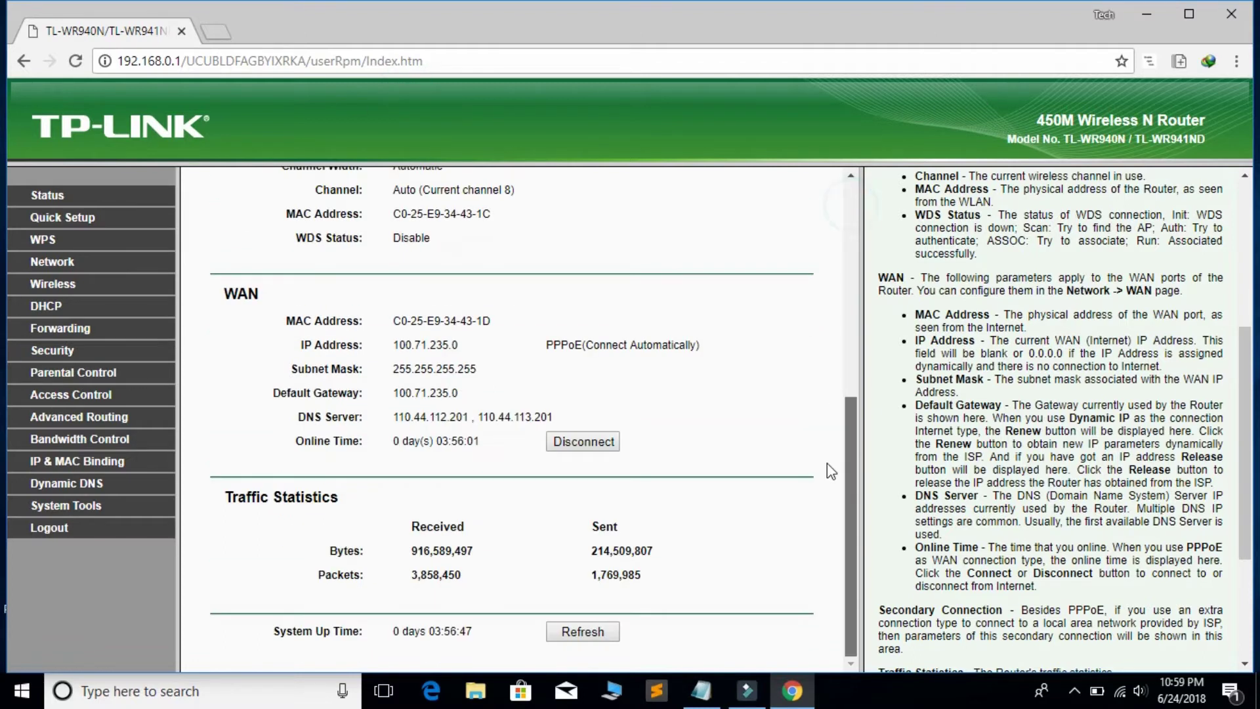
# Step: Open the host entry used by the blockwebsites Access Control rule
pyautogui.click(66, 396)
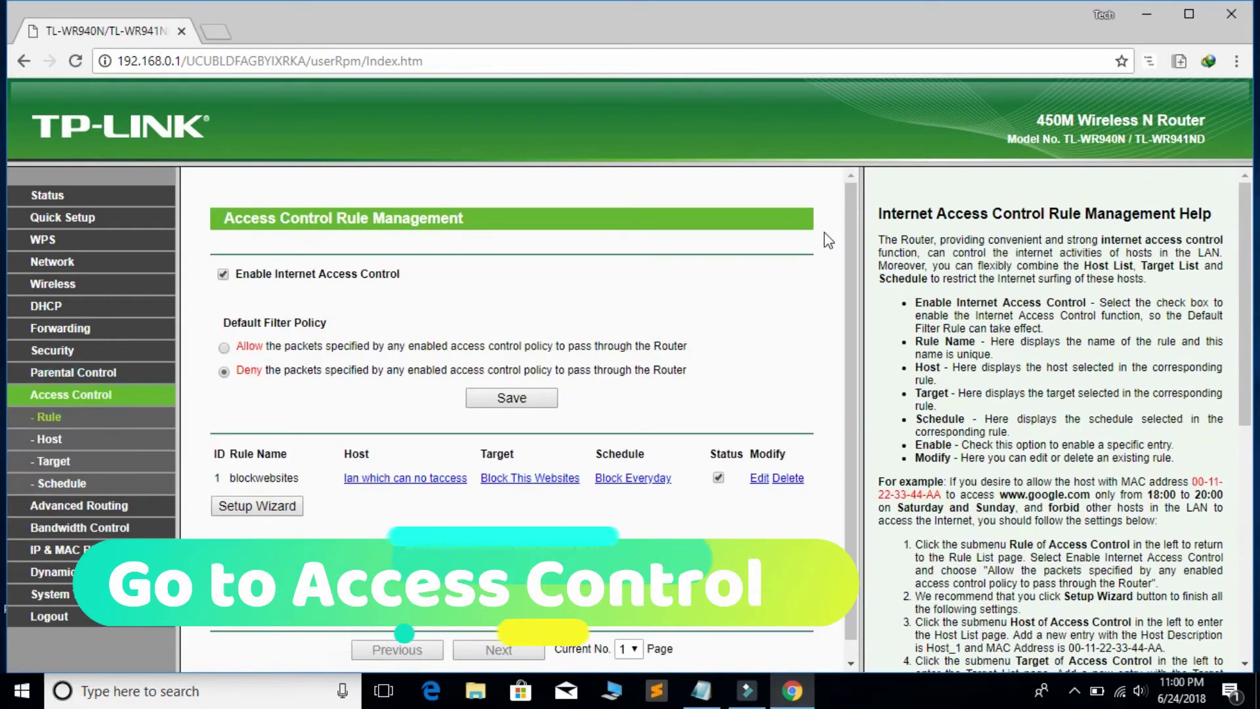
pyautogui.scroll(-1, 854, 238)
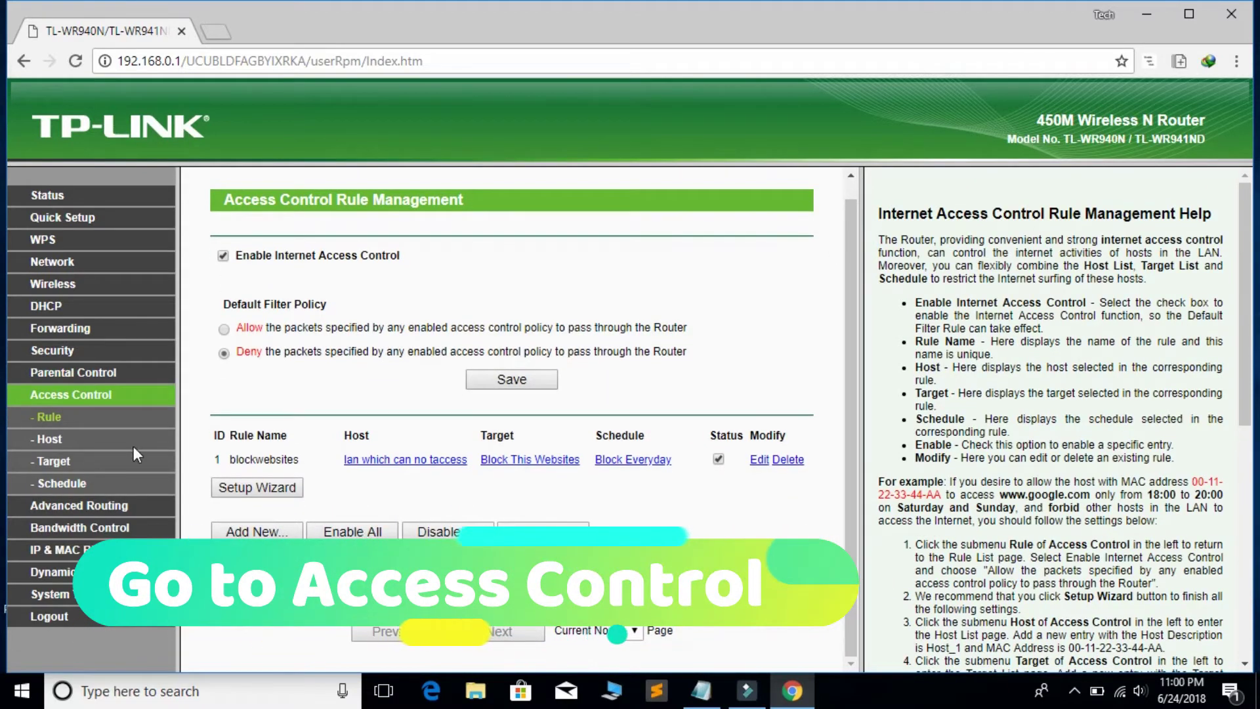
pyautogui.click(42, 421)
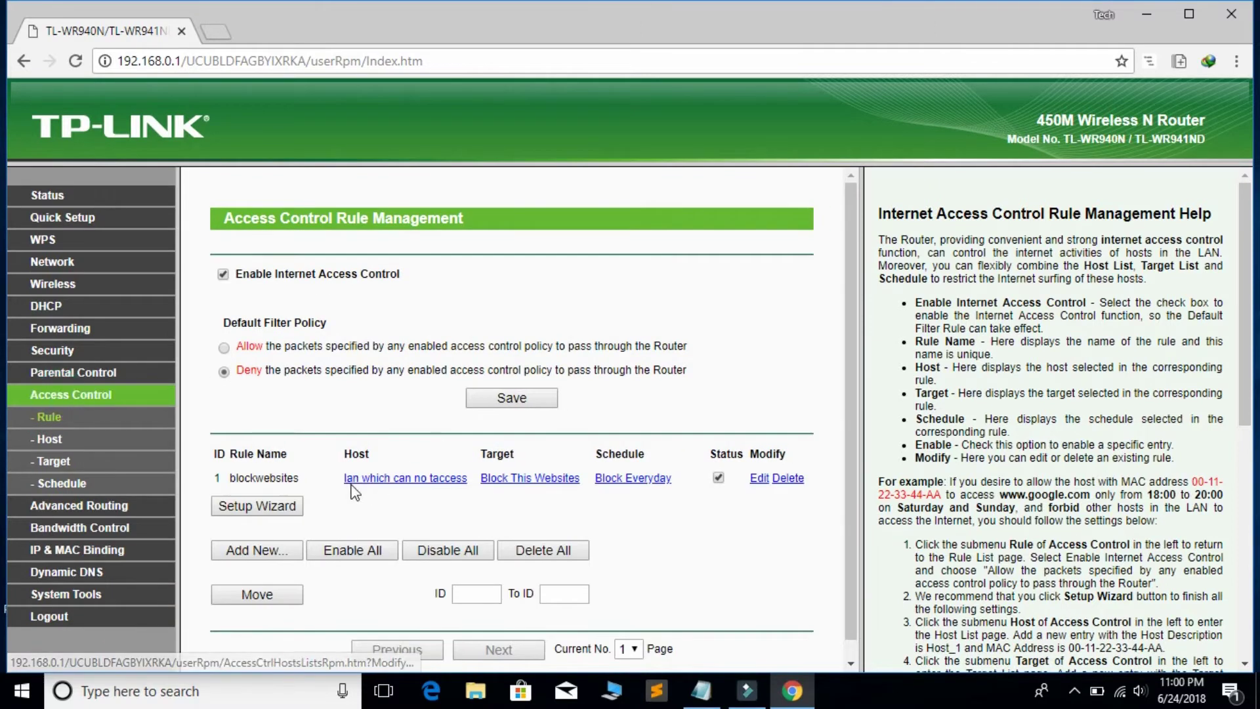
pyautogui.click(377, 479)
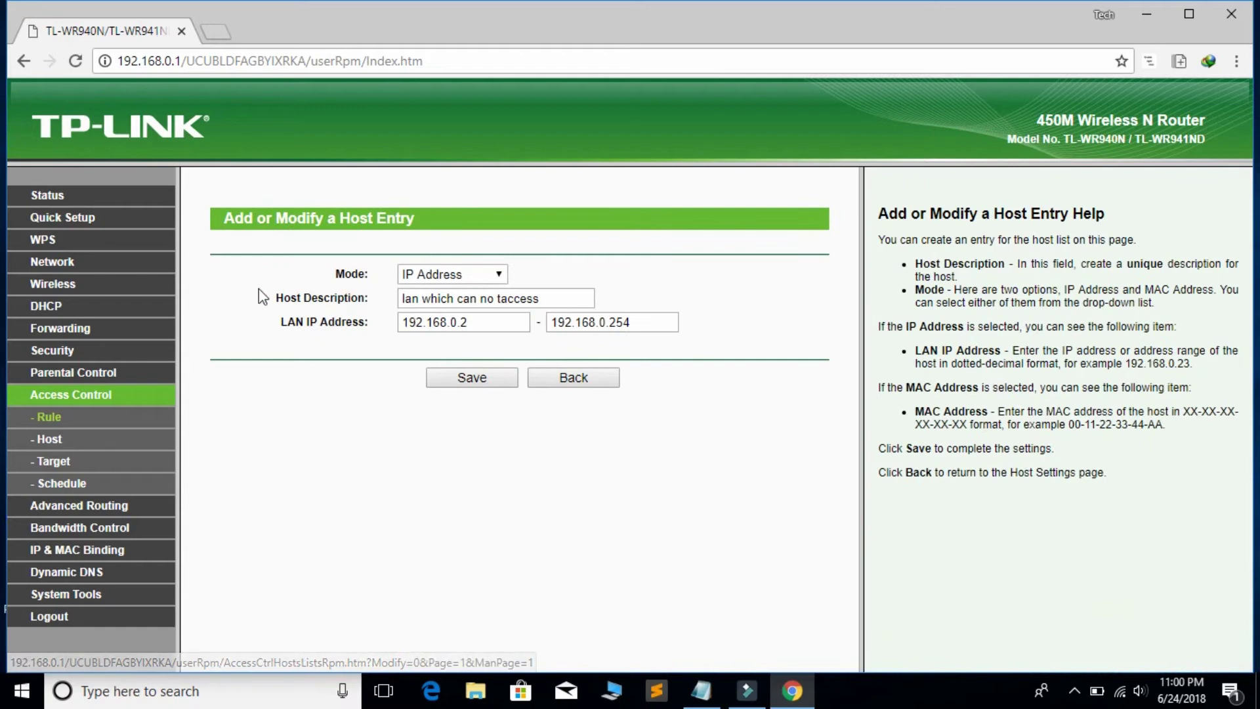
# Step: Keep the host mode as IP Address and check the description 'lan which can no taccess'
pyautogui.click(483, 282)
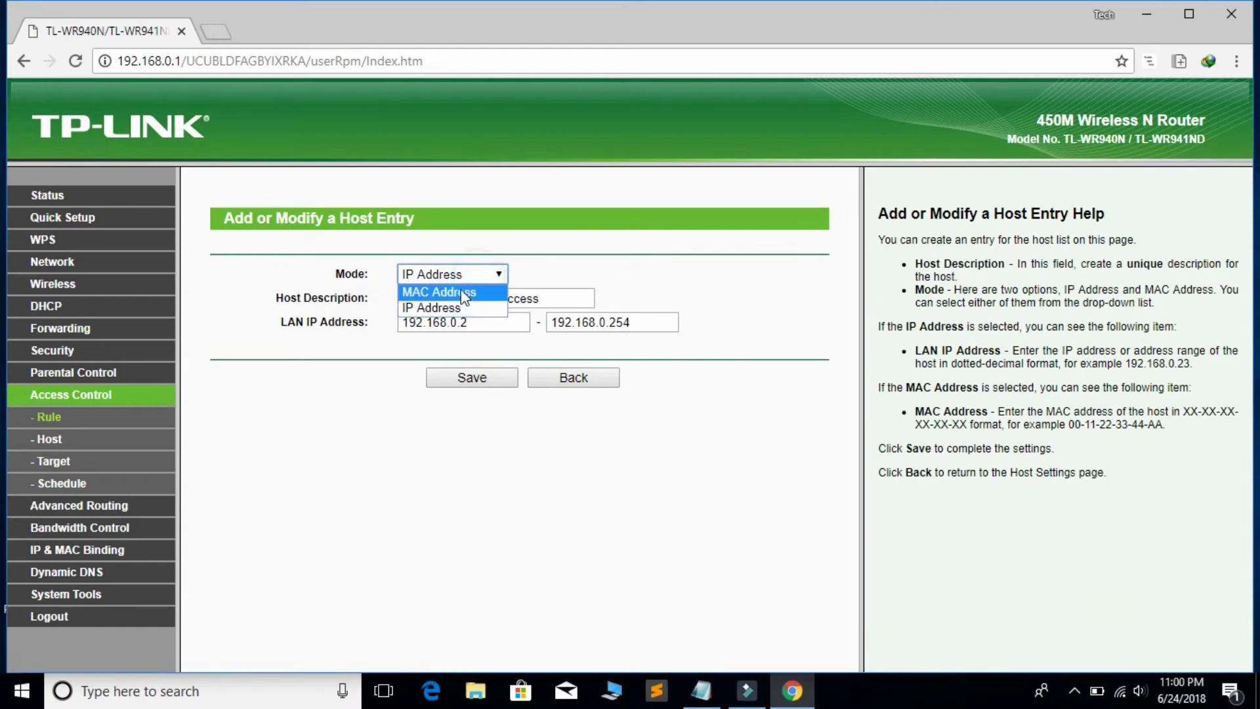
pyautogui.click(457, 302)
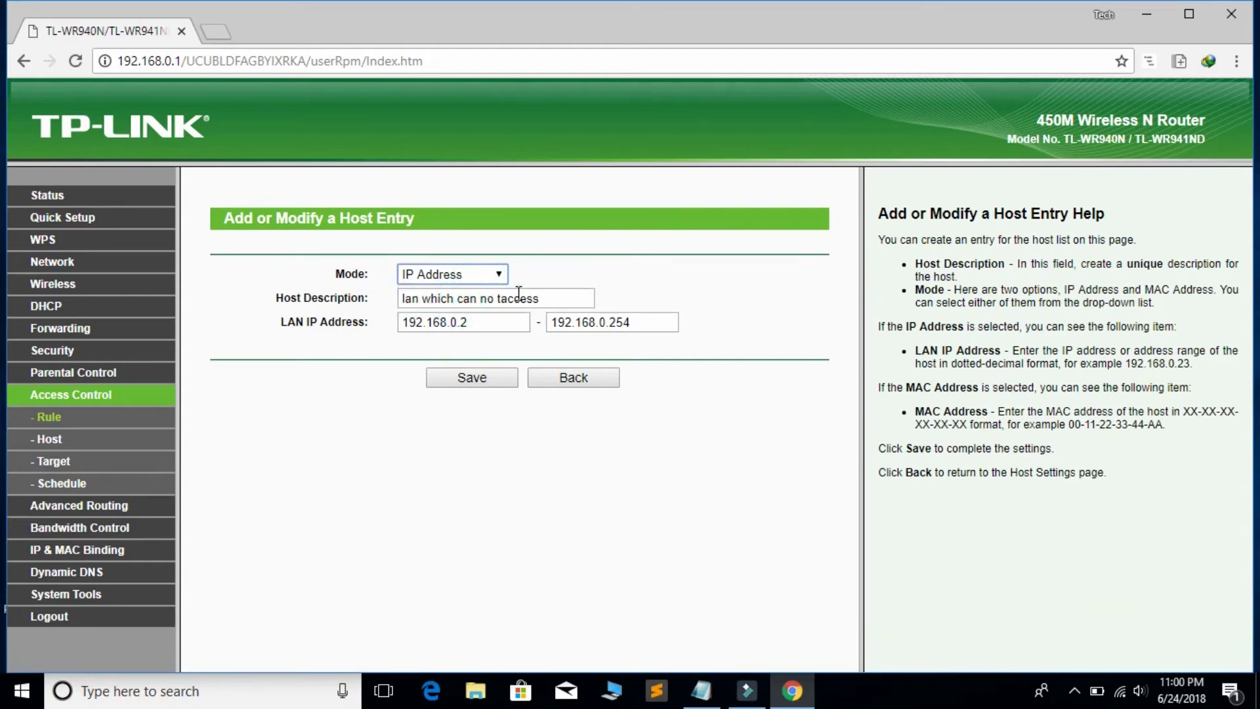
pyautogui.click(557, 304)
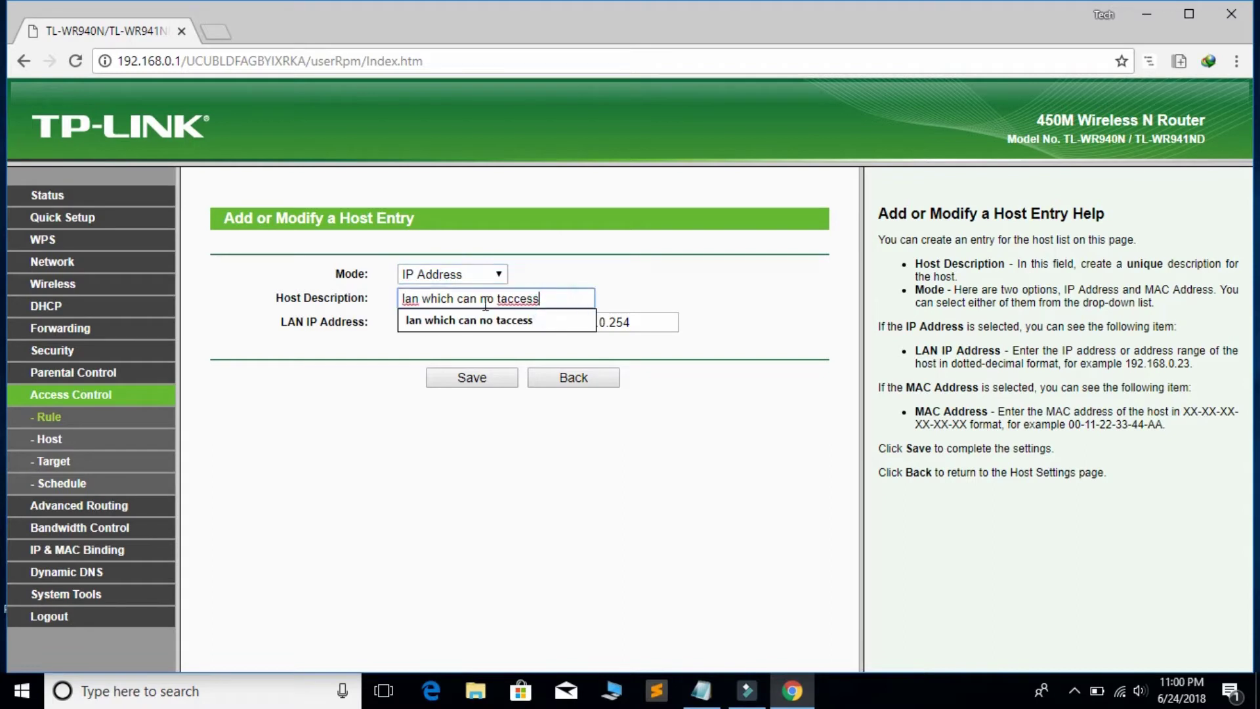
pyautogui.click(445, 461)
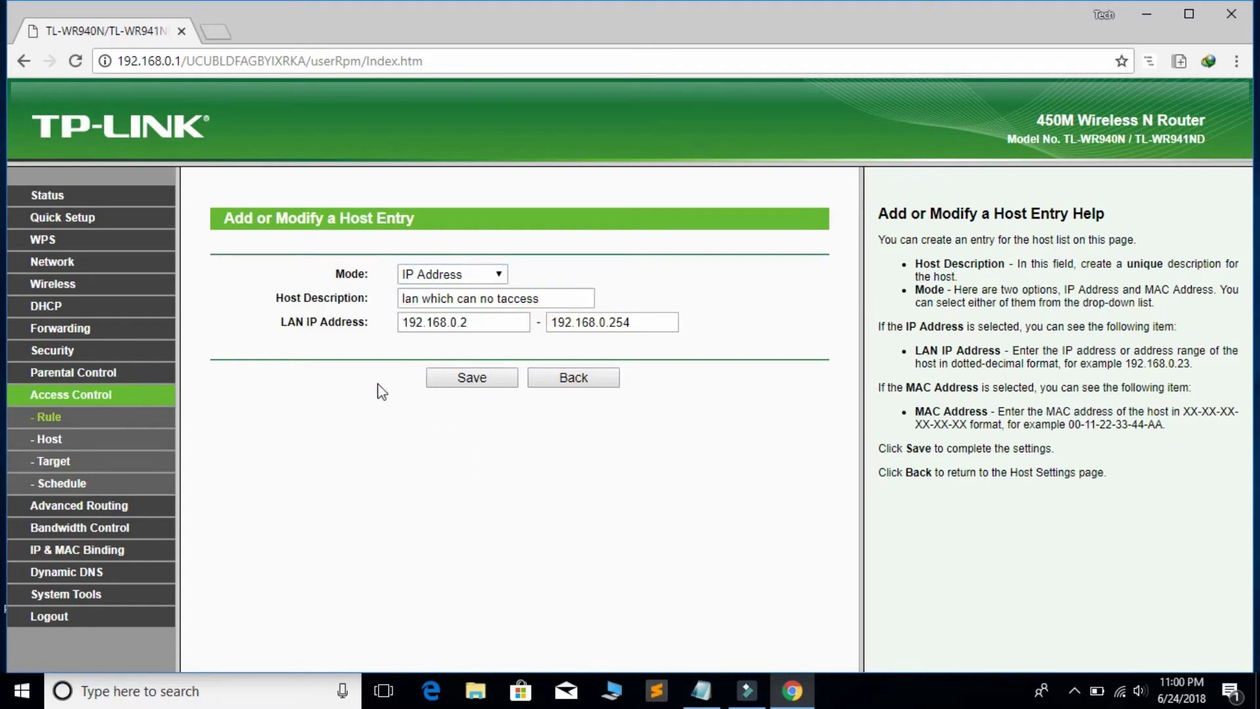
# Step: Inspect the starting LAN IP and the router address in the URL bar
pyautogui.moveTo(489, 322); pyautogui.dragTo(402, 315)
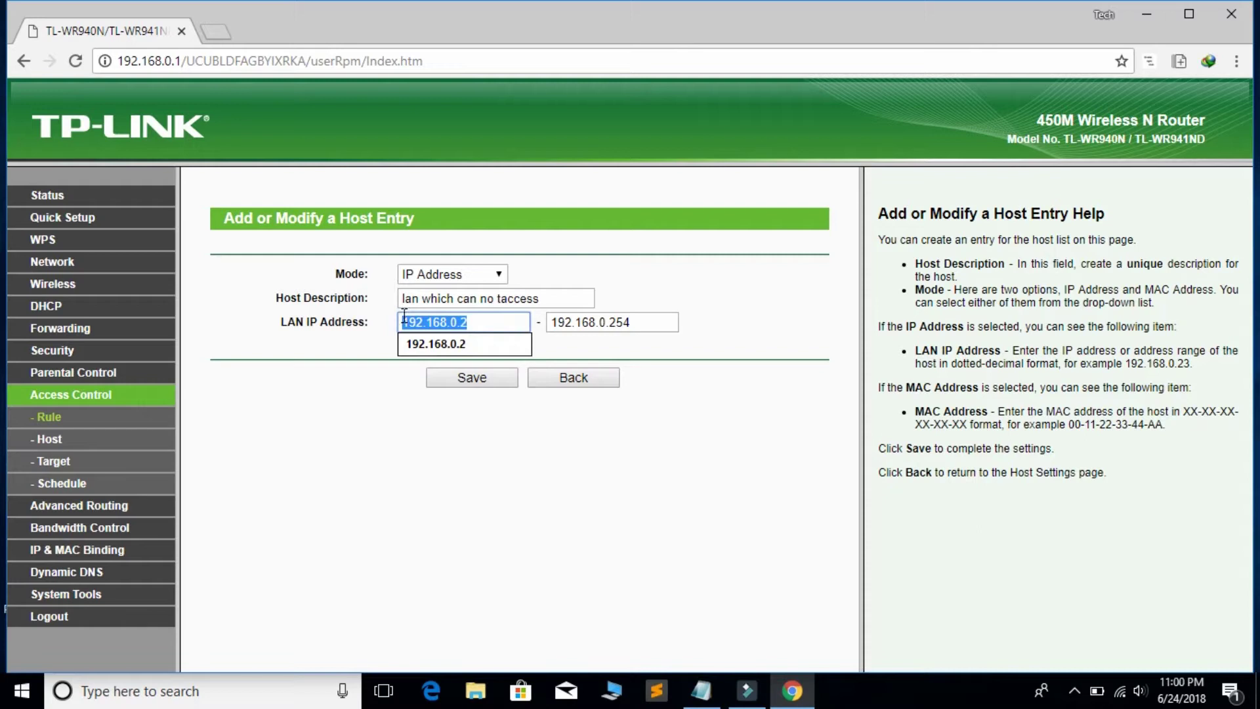
pyautogui.press('End')
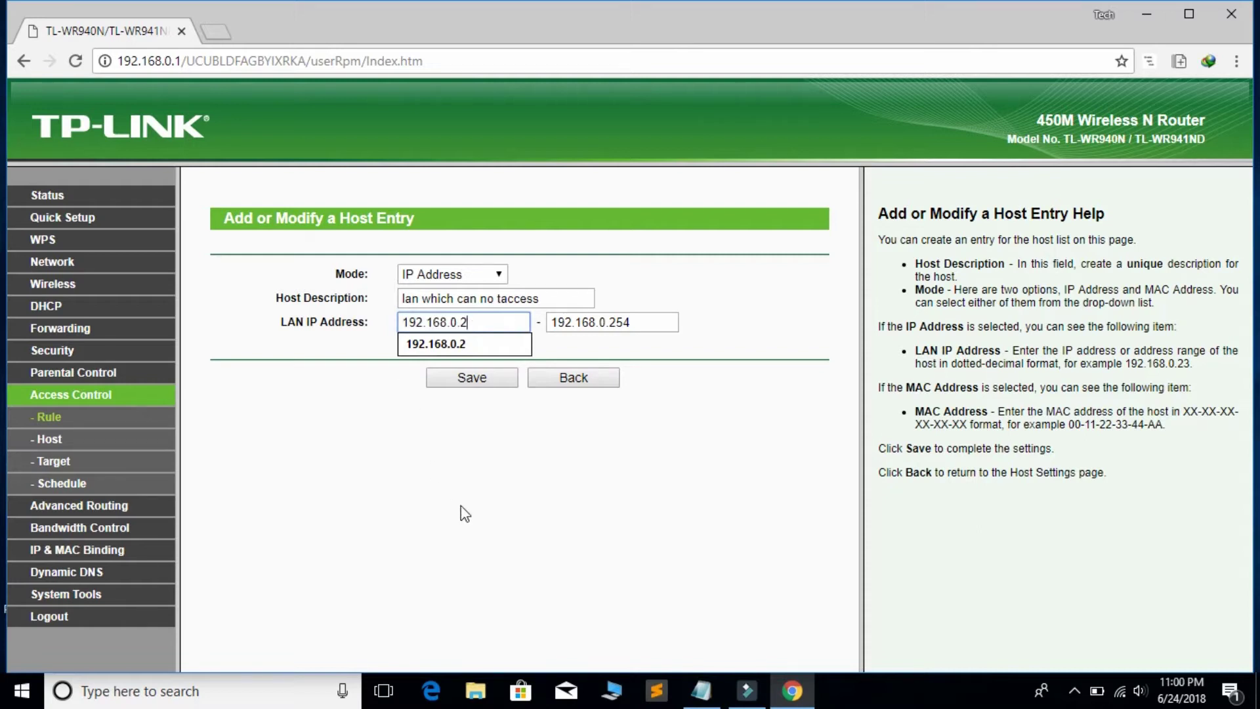
pyautogui.click(461, 506)
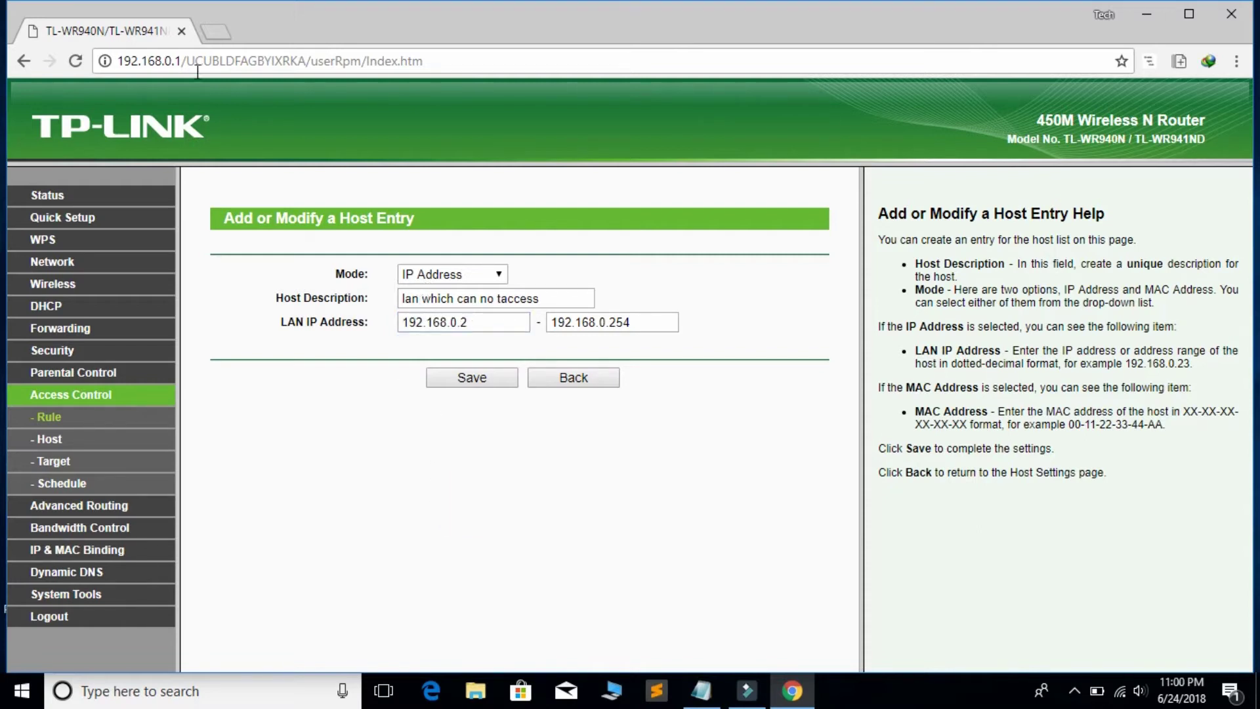
pyautogui.moveTo(182, 60); pyautogui.dragTo(117, 61)
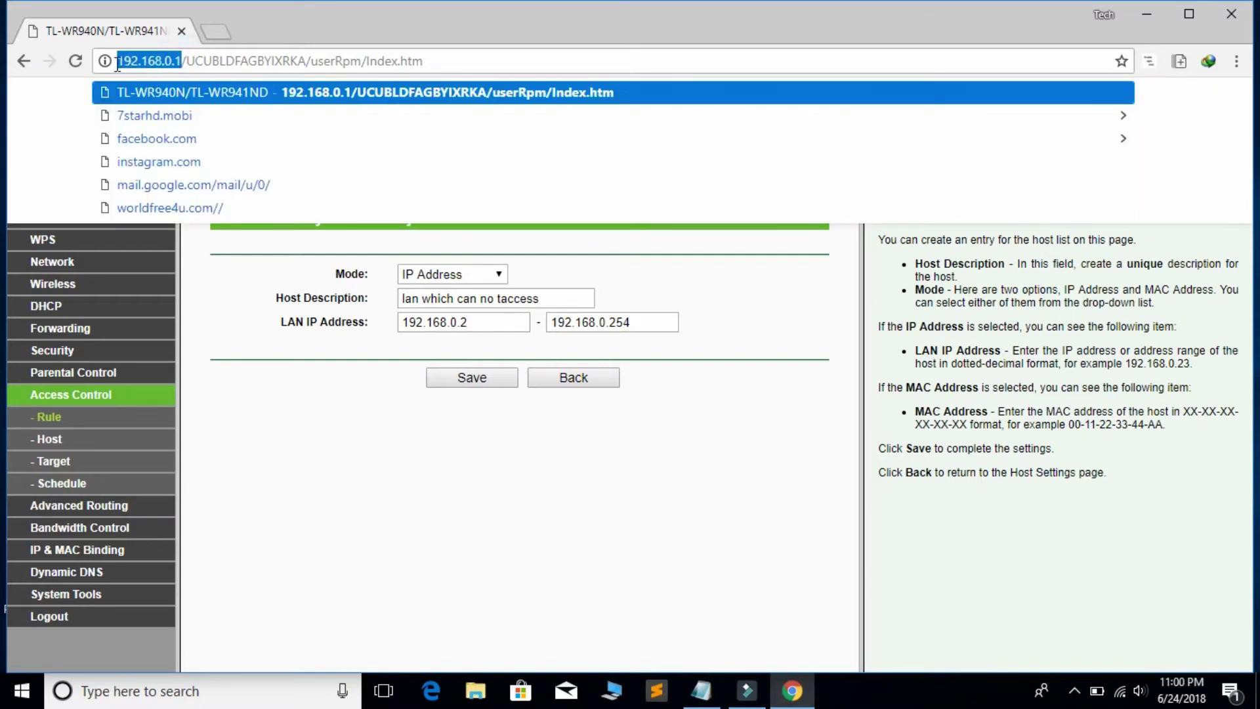
pyautogui.click(395, 600)
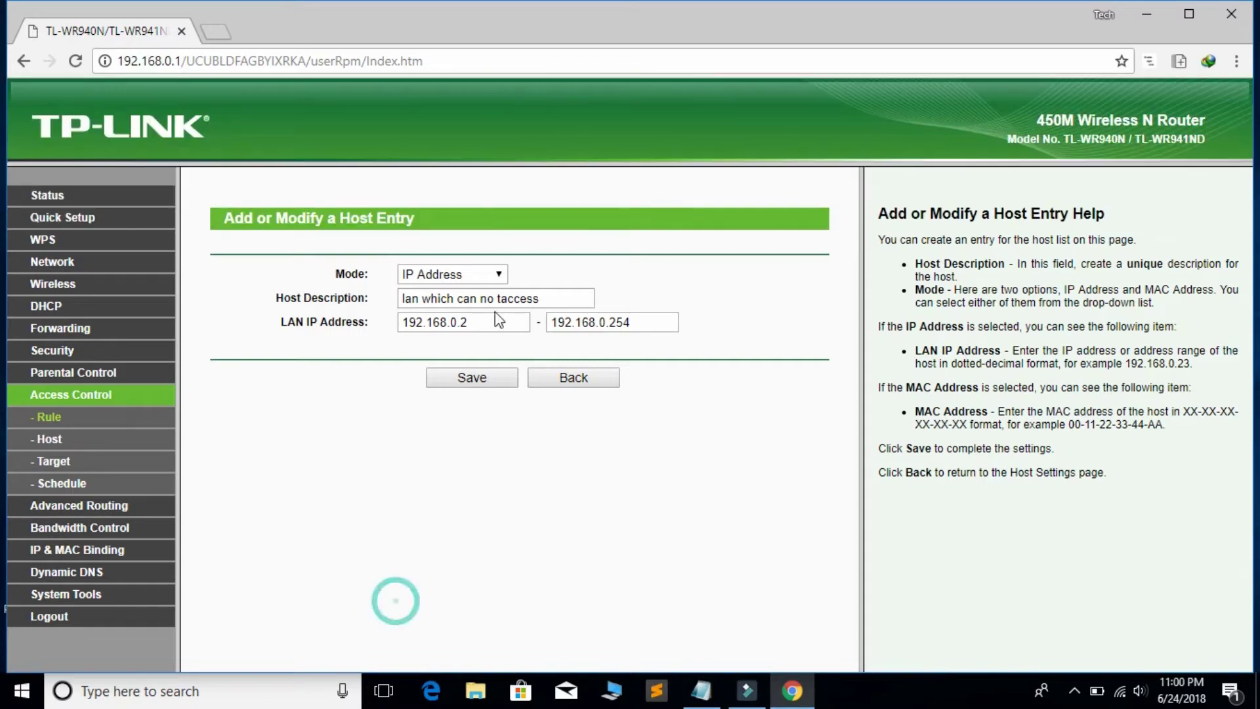
# Step: Change the starting LAN IP to 192.168.0.2, keeping 192.168.0.254 as the end address
pyautogui.click(476, 322)
pyautogui.press('BackSpace')
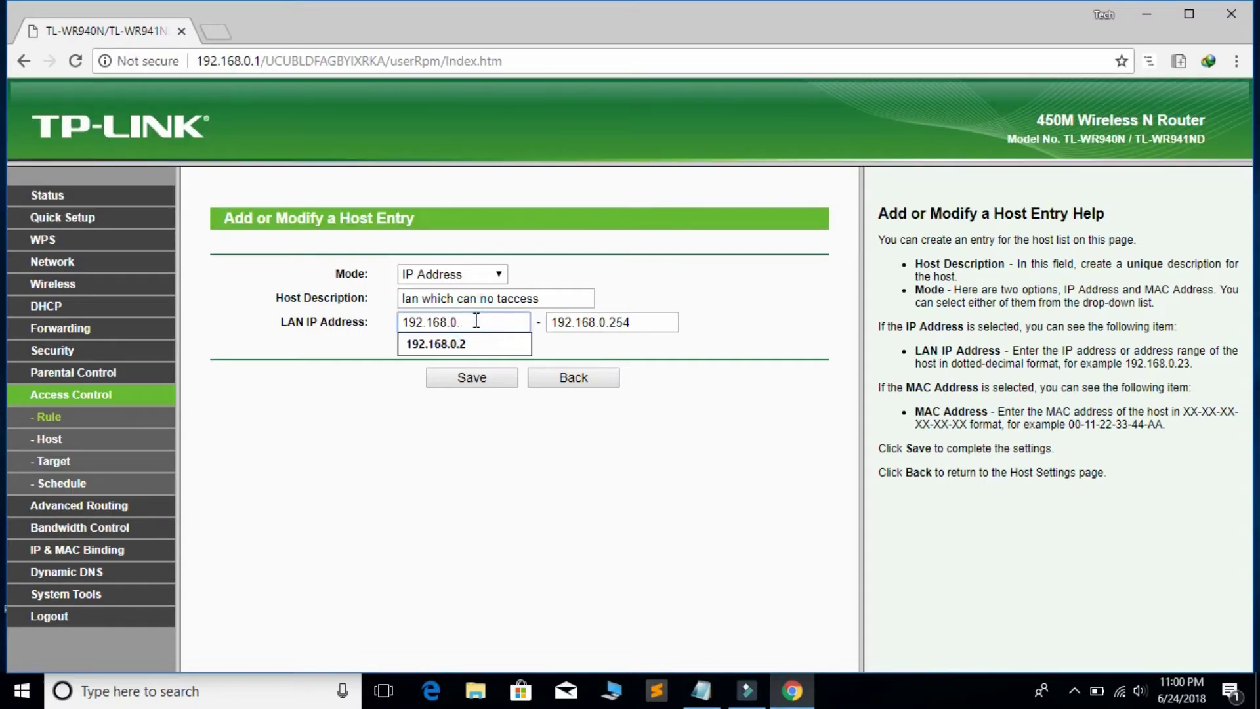
pyautogui.write('1')
pyautogui.press('BackSpace')
pyautogui.write('2')
pyautogui.click(477, 344)
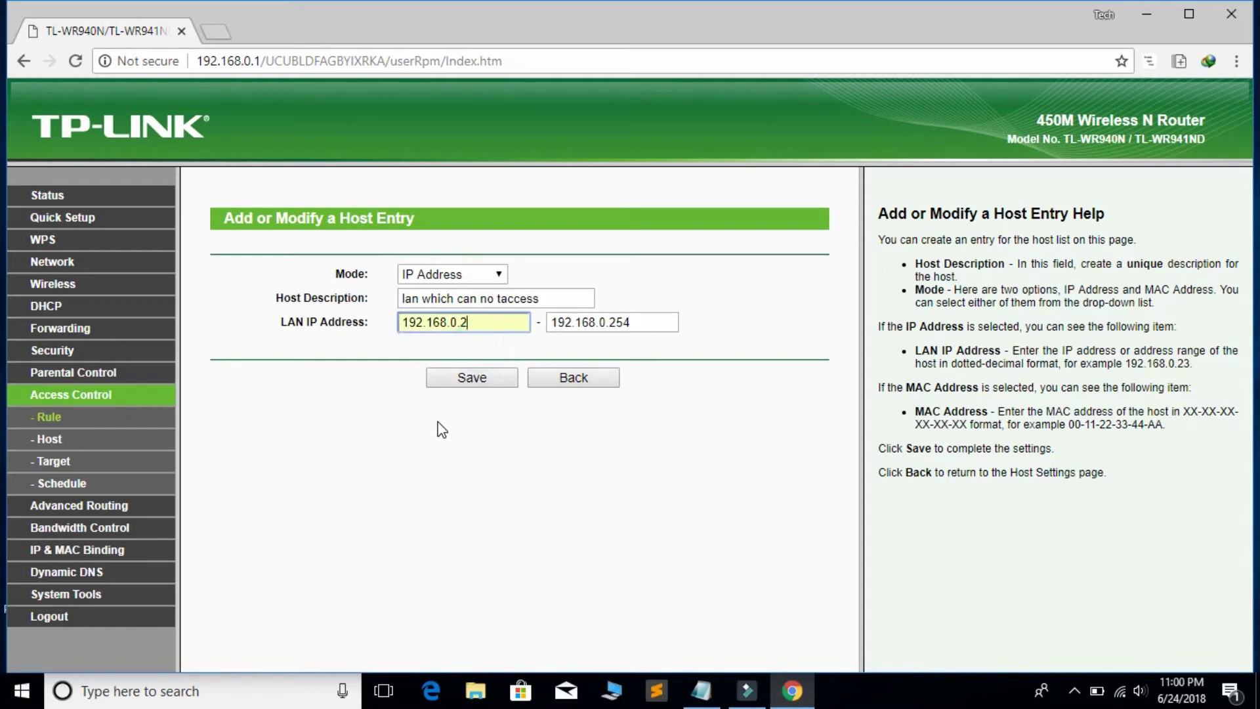
pyautogui.doubleClick(641, 322)
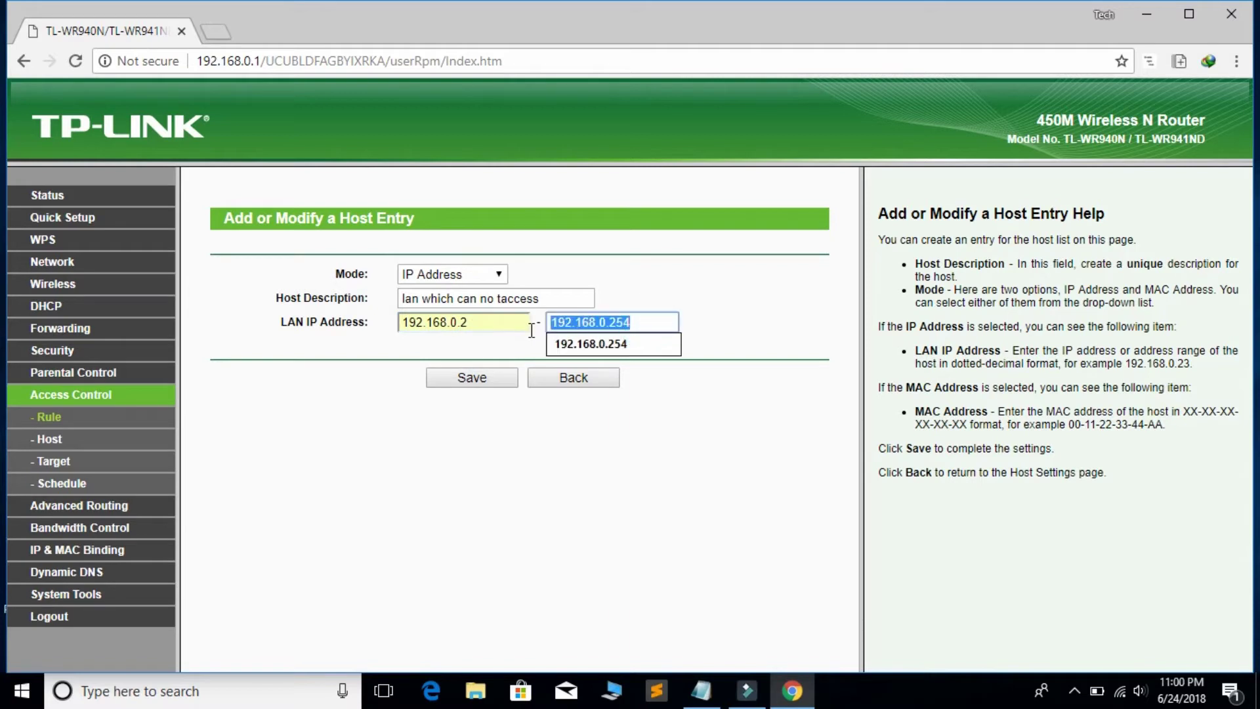
pyautogui.click(538, 470)
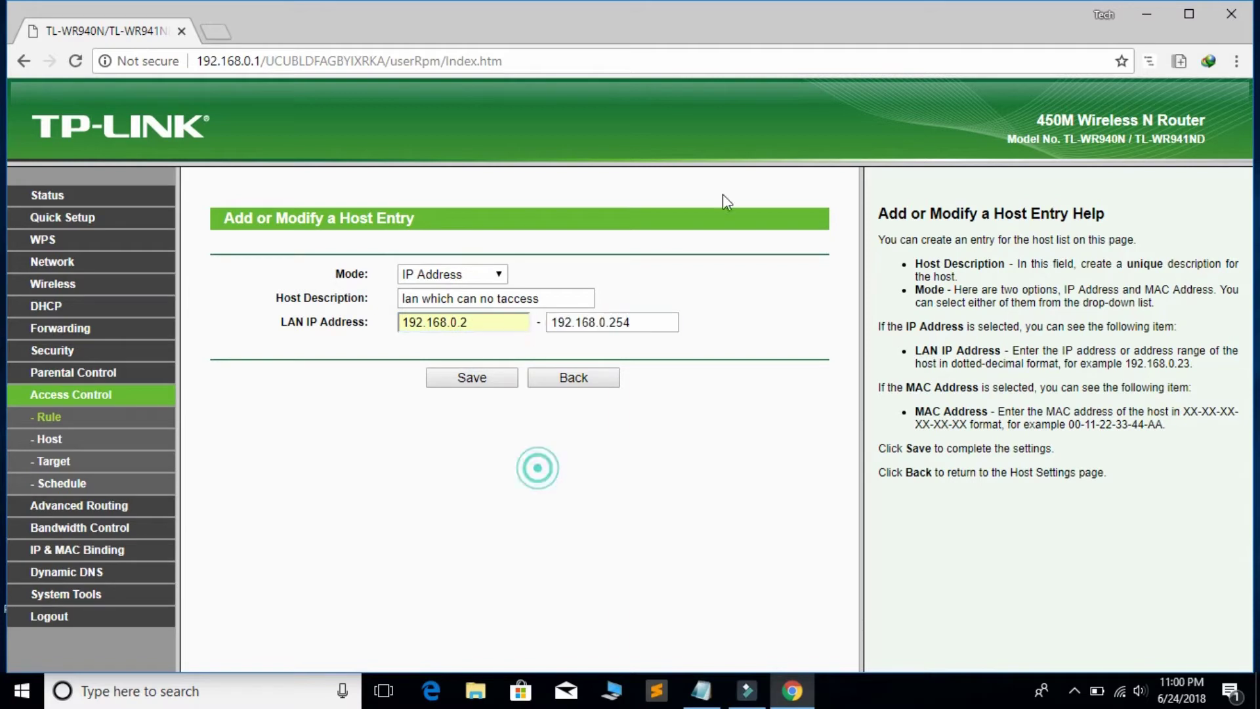
# Step: Save the host entry and return to Access Control Rule Management
pyautogui.click(474, 379)
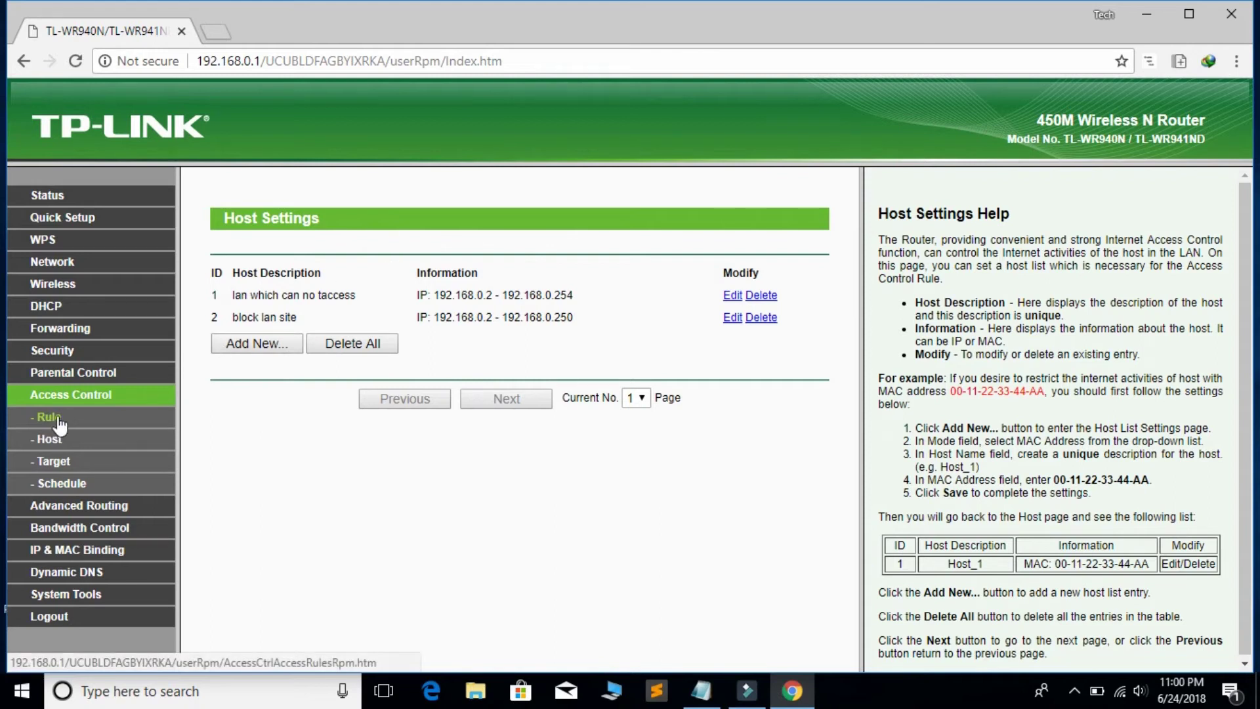
pyautogui.click(75, 396)
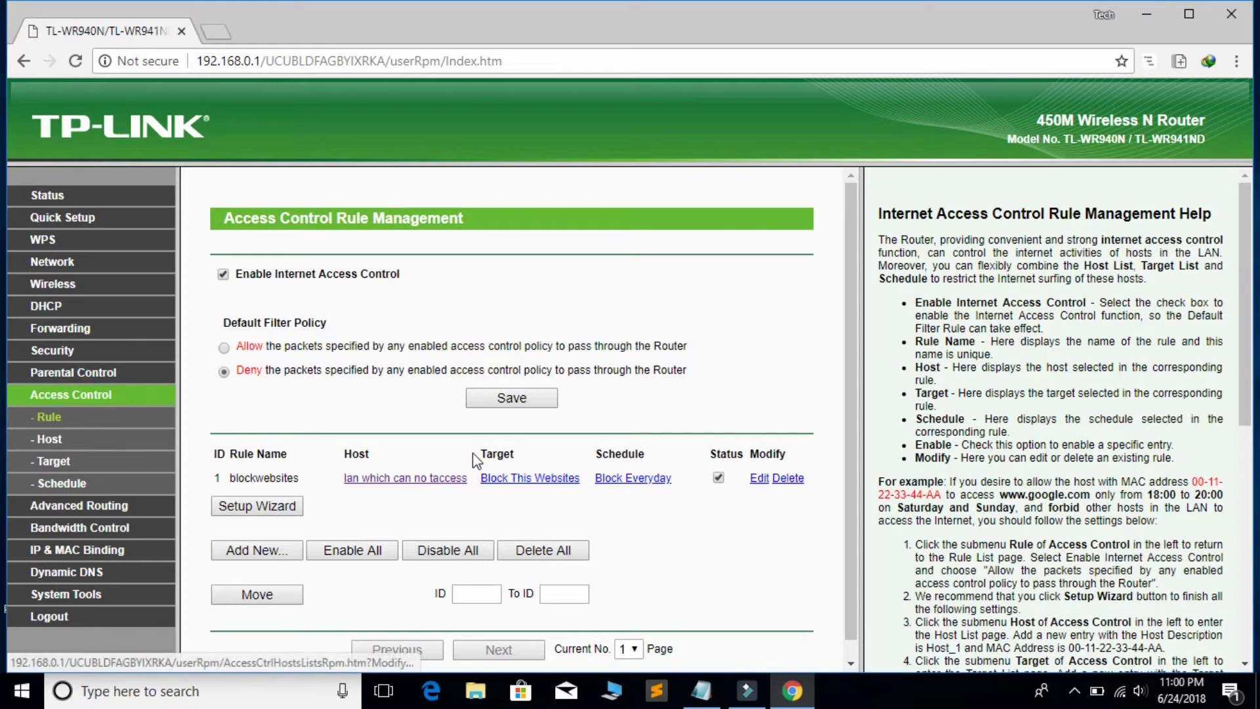
# Step: Open the Block This Websites target, keep Domain Name mode, and review its description and facebook.com entry
pyautogui.click(509, 480)
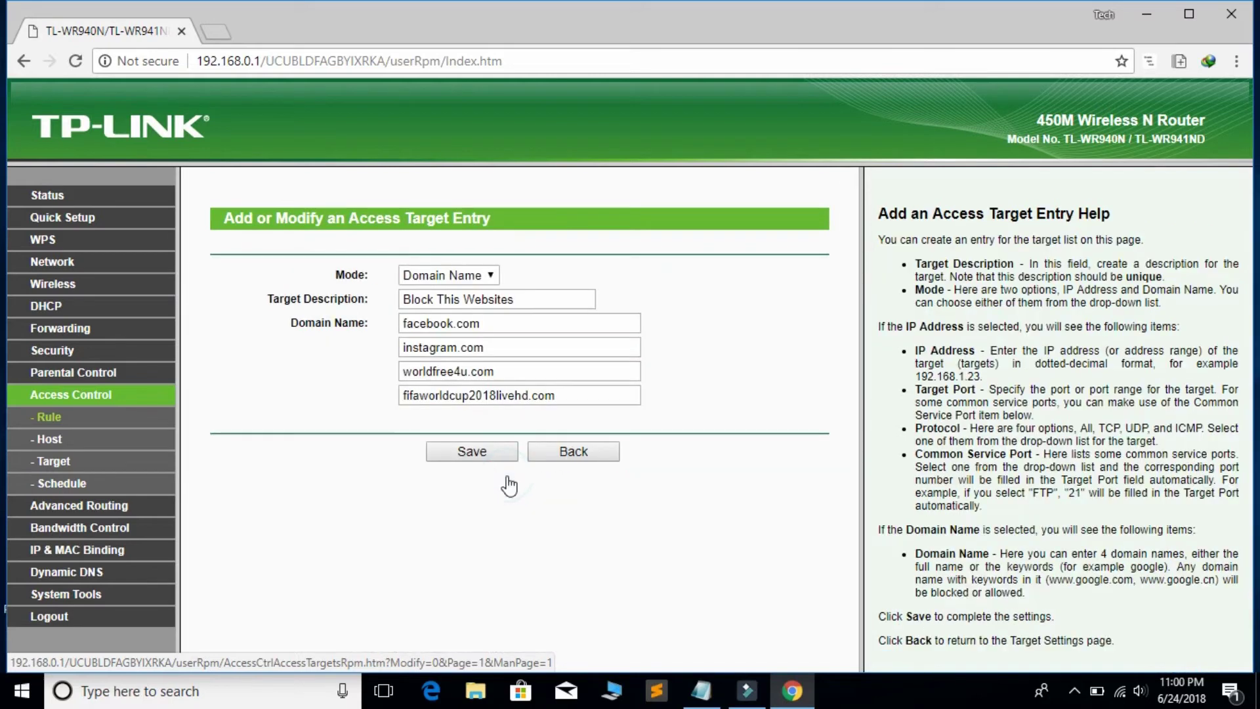
pyautogui.click(492, 276)
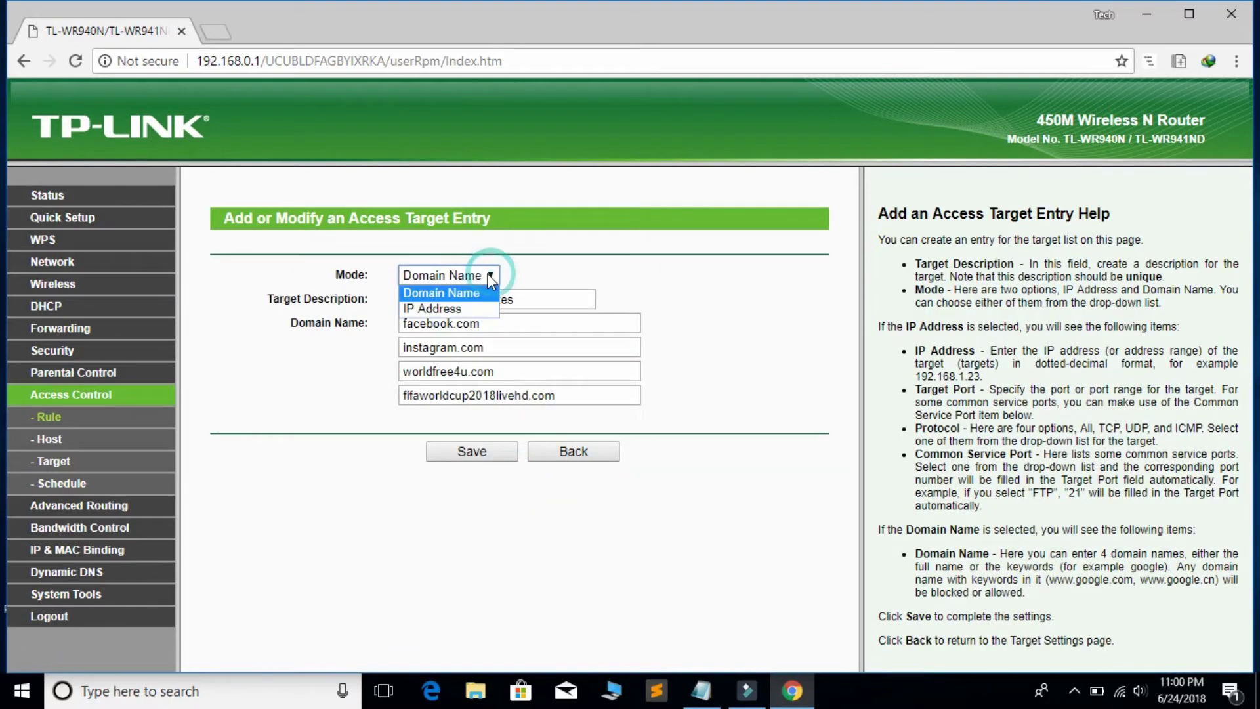
pyautogui.click(447, 291)
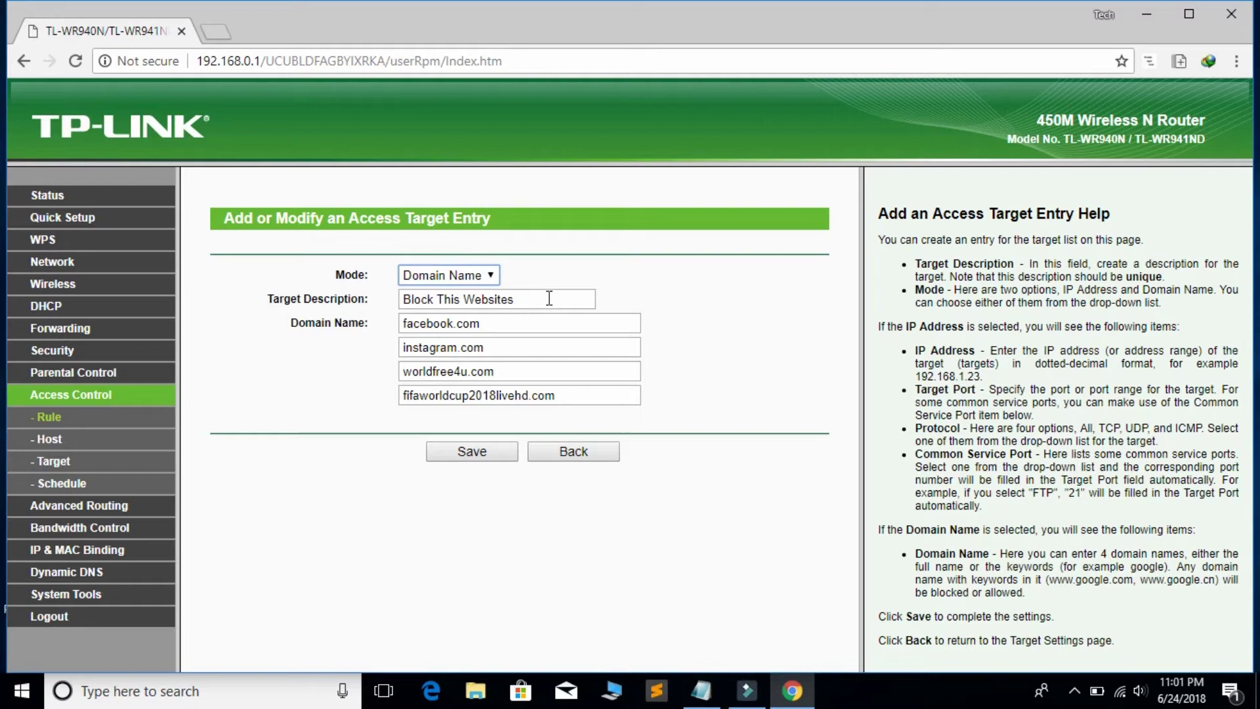
pyautogui.moveTo(549, 299); pyautogui.dragTo(401, 300)
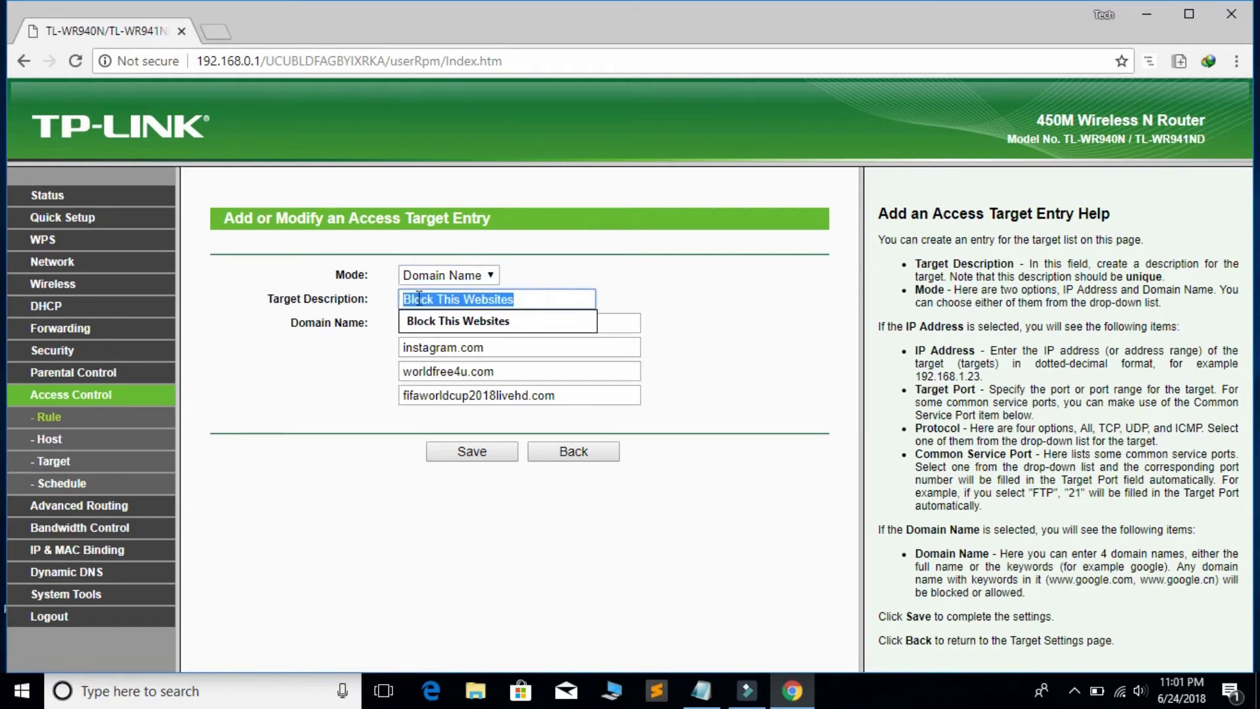
pyautogui.press('End')
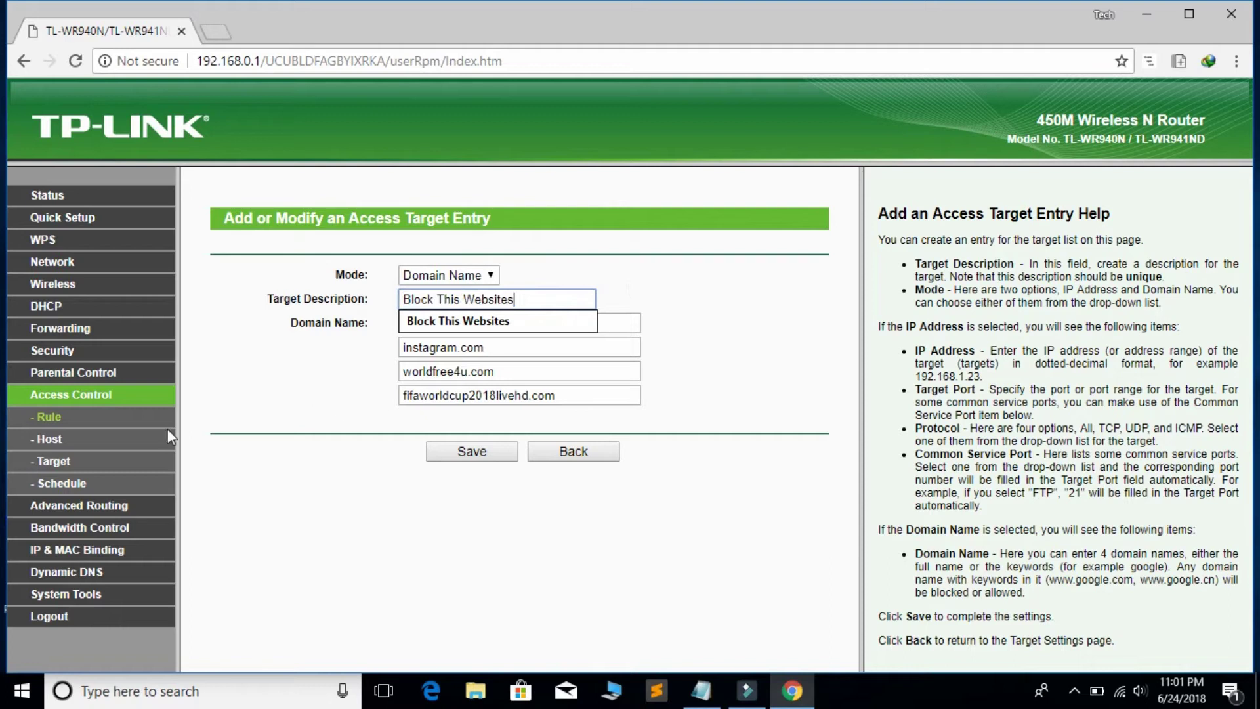
pyautogui.click(258, 420)
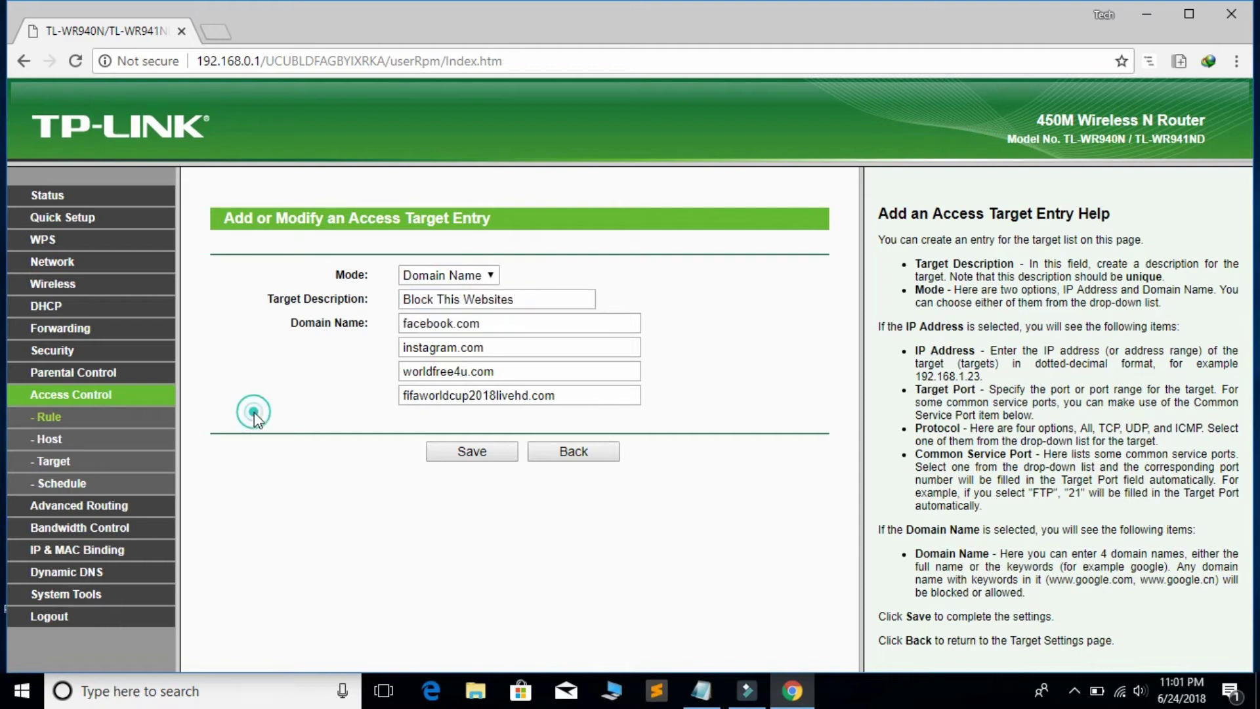
pyautogui.click(500, 326)
pyautogui.click(341, 356)
# Step: Save the website target, try deleting schedules Time and Time2, then start a new schedule
pyautogui.click(481, 452)
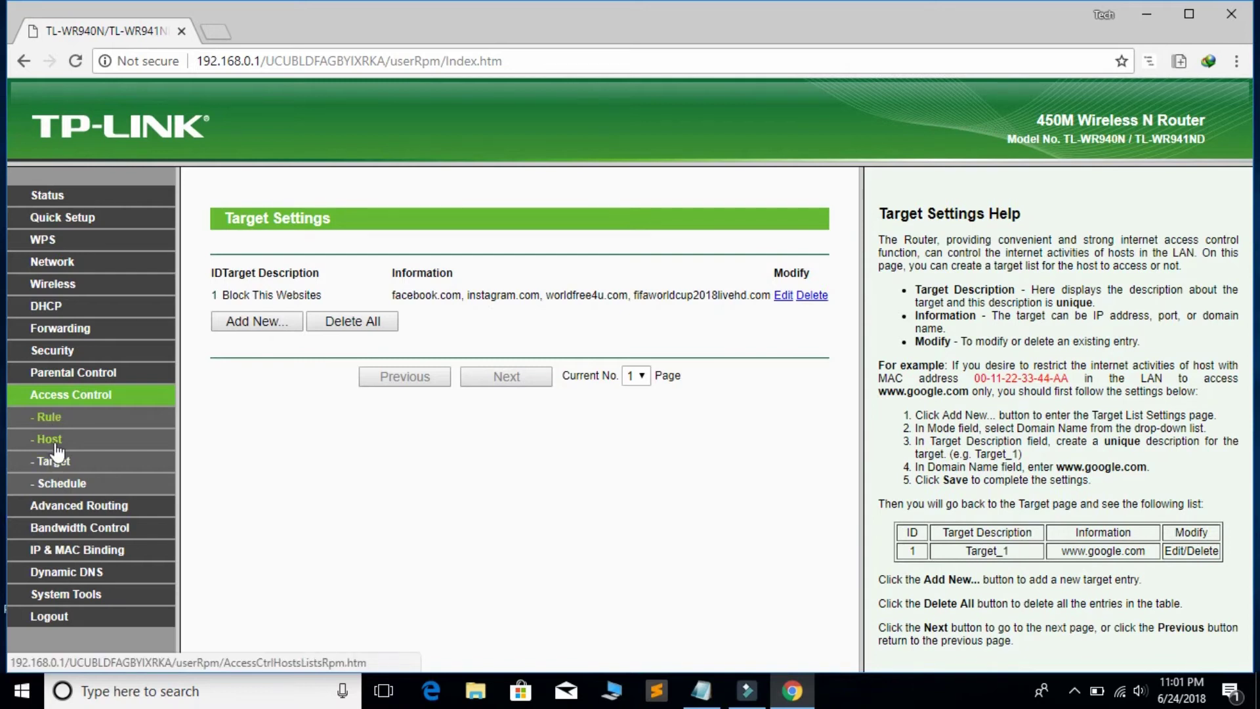
pyautogui.click(54, 483)
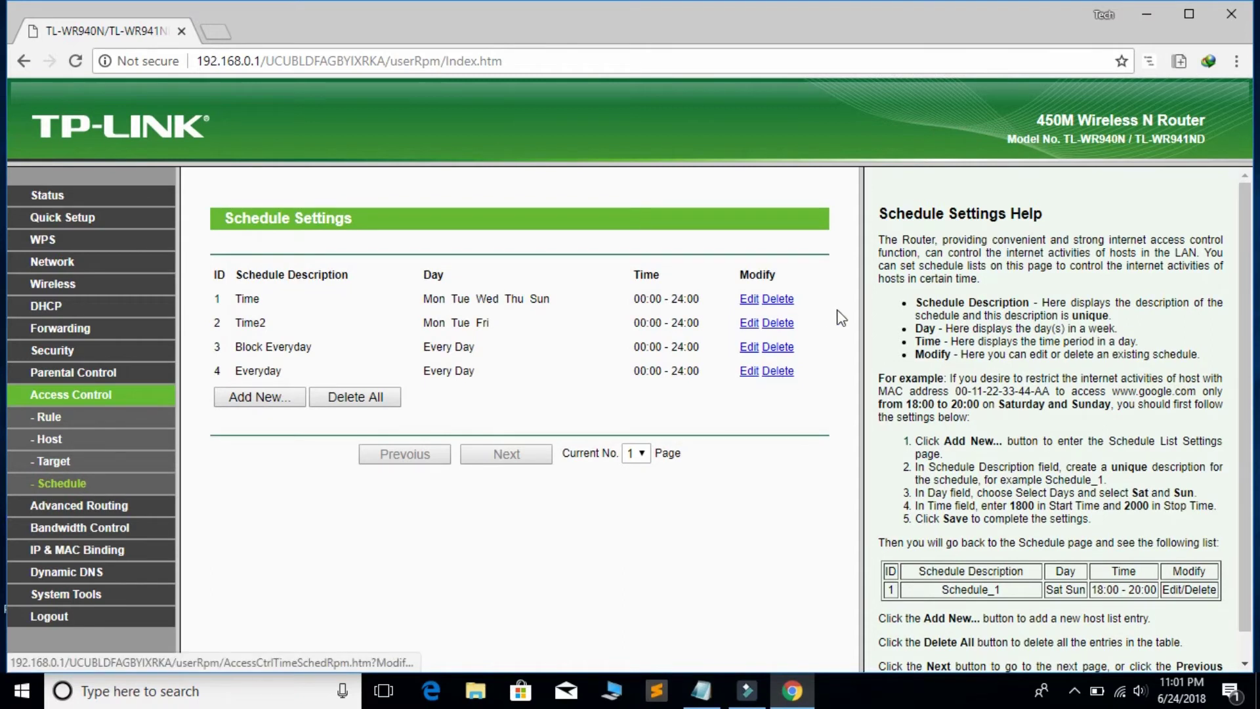
pyautogui.click(778, 299)
pyautogui.click(761, 300)
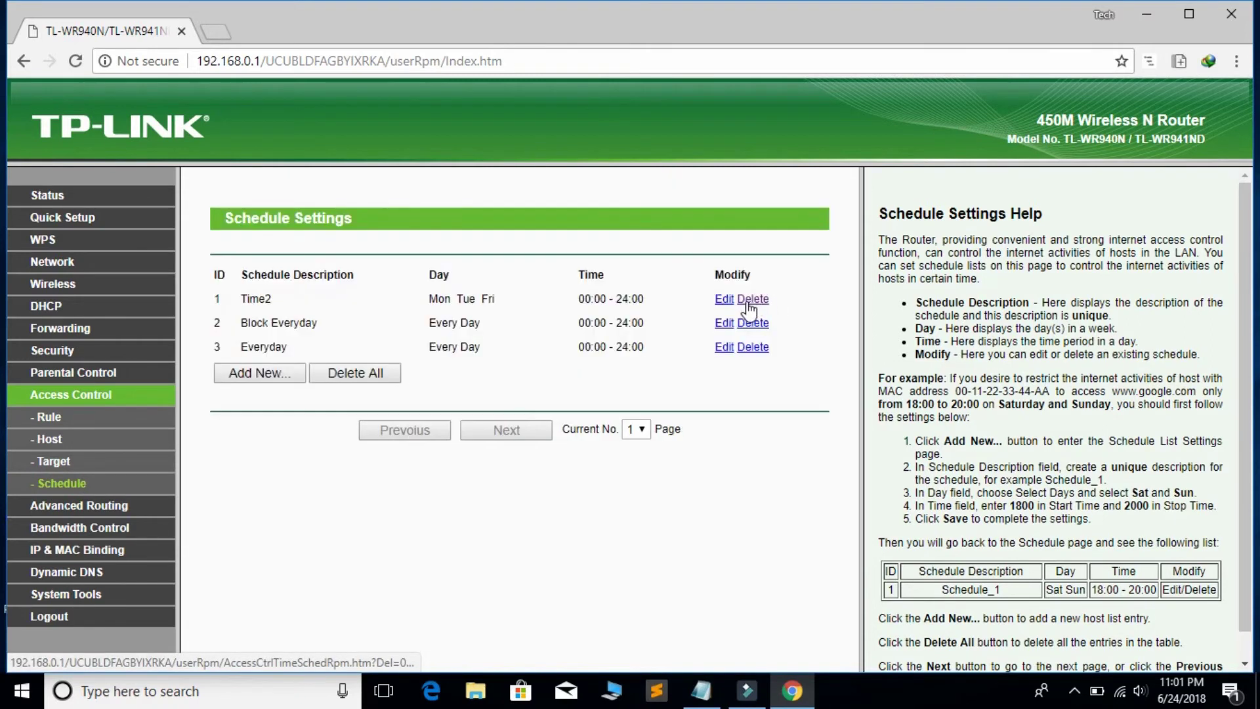
pyautogui.click(489, 396)
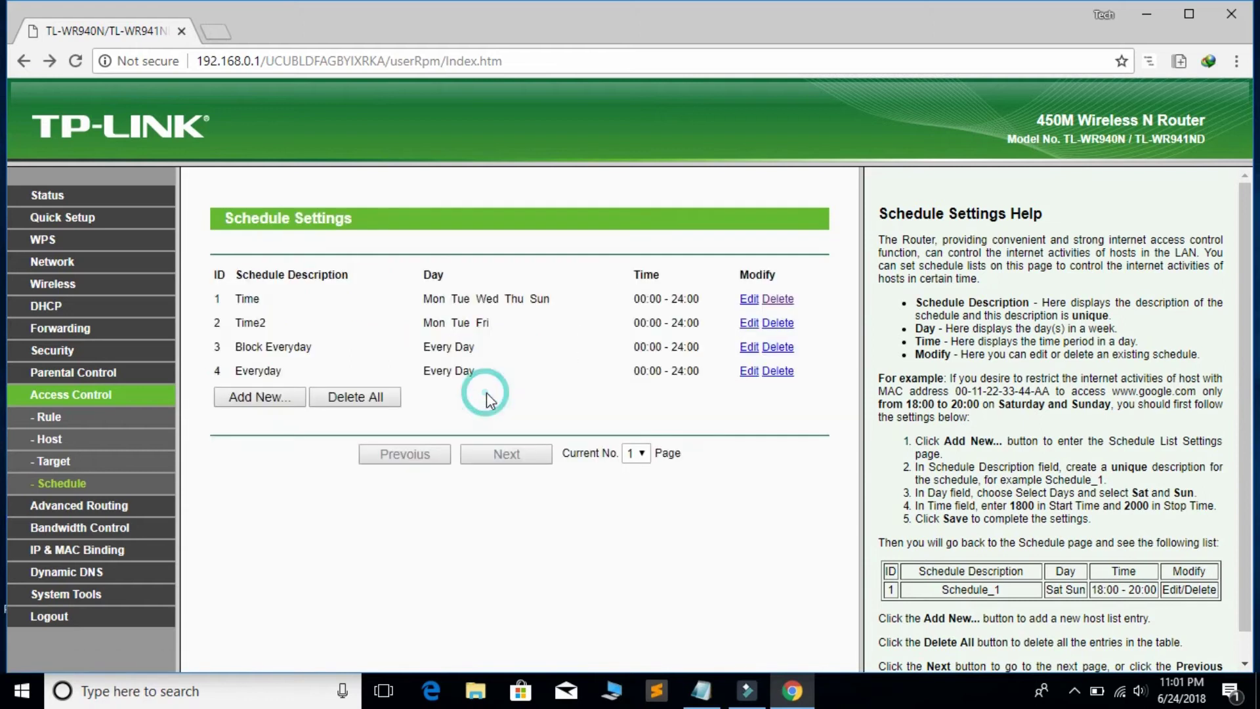
pyautogui.click(281, 407)
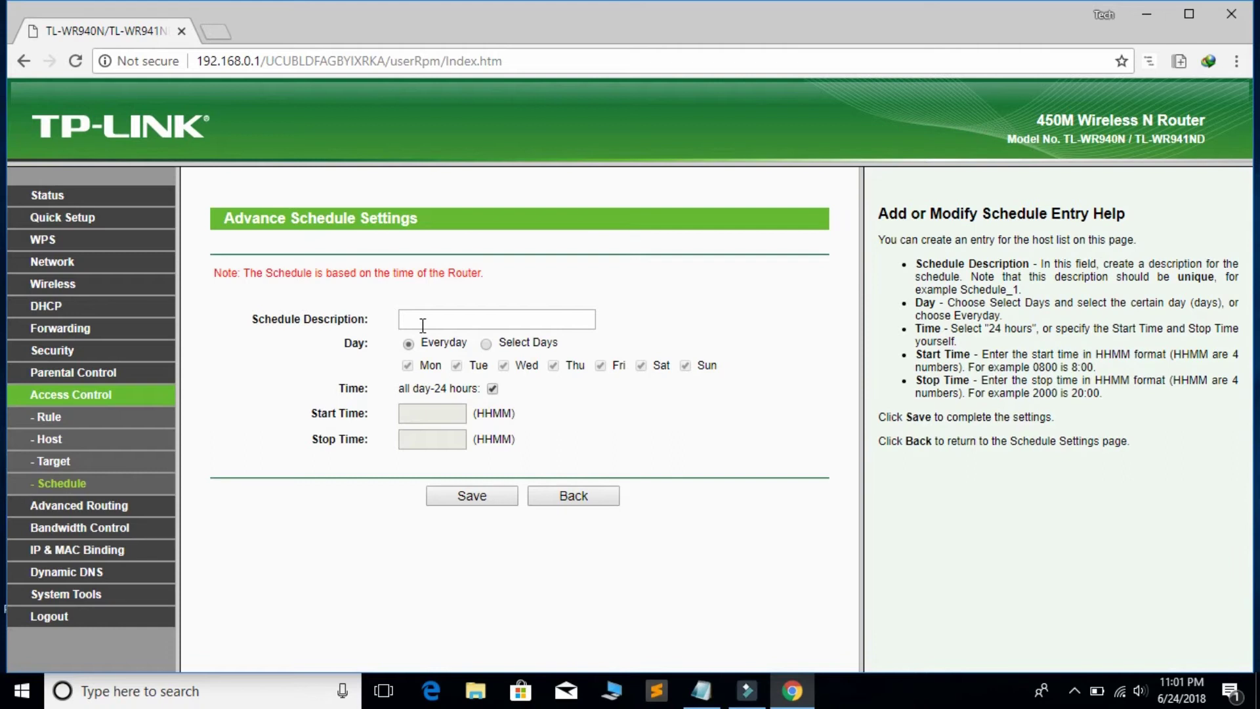
# Step: Create and save a schedule named 'anything' for every day, all day 24 hours
pyautogui.click(422, 324)
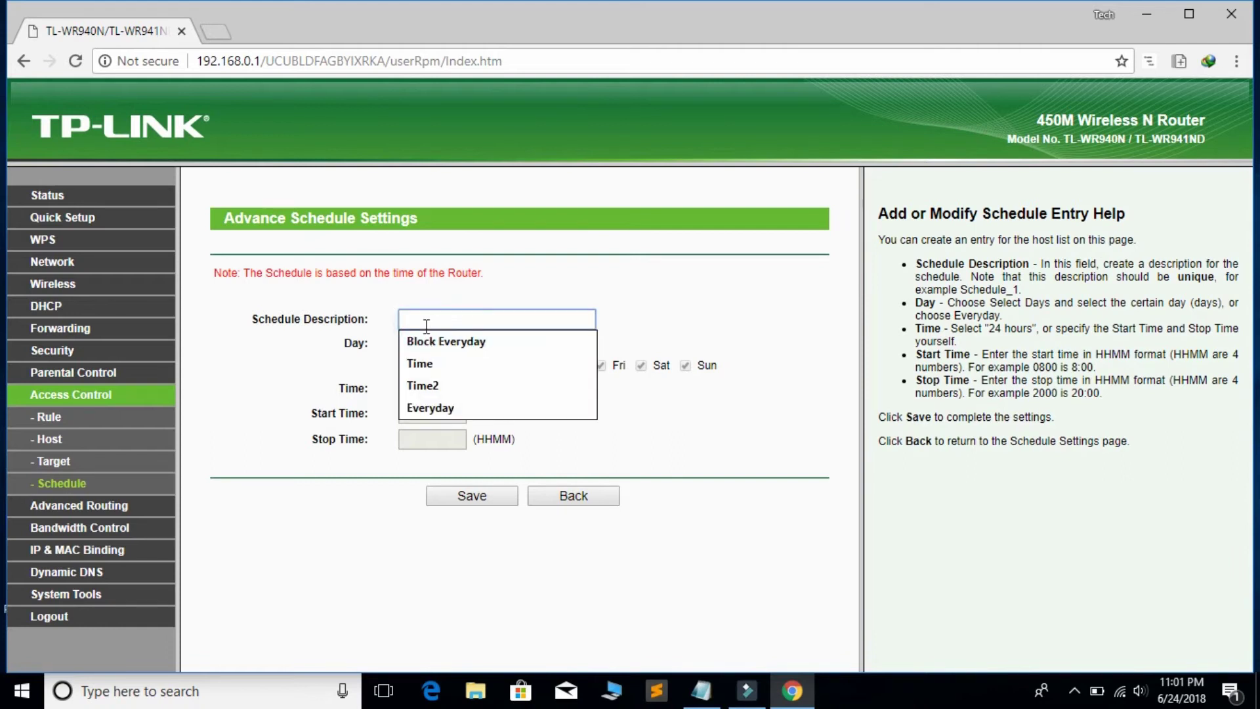
pyautogui.write('anything')
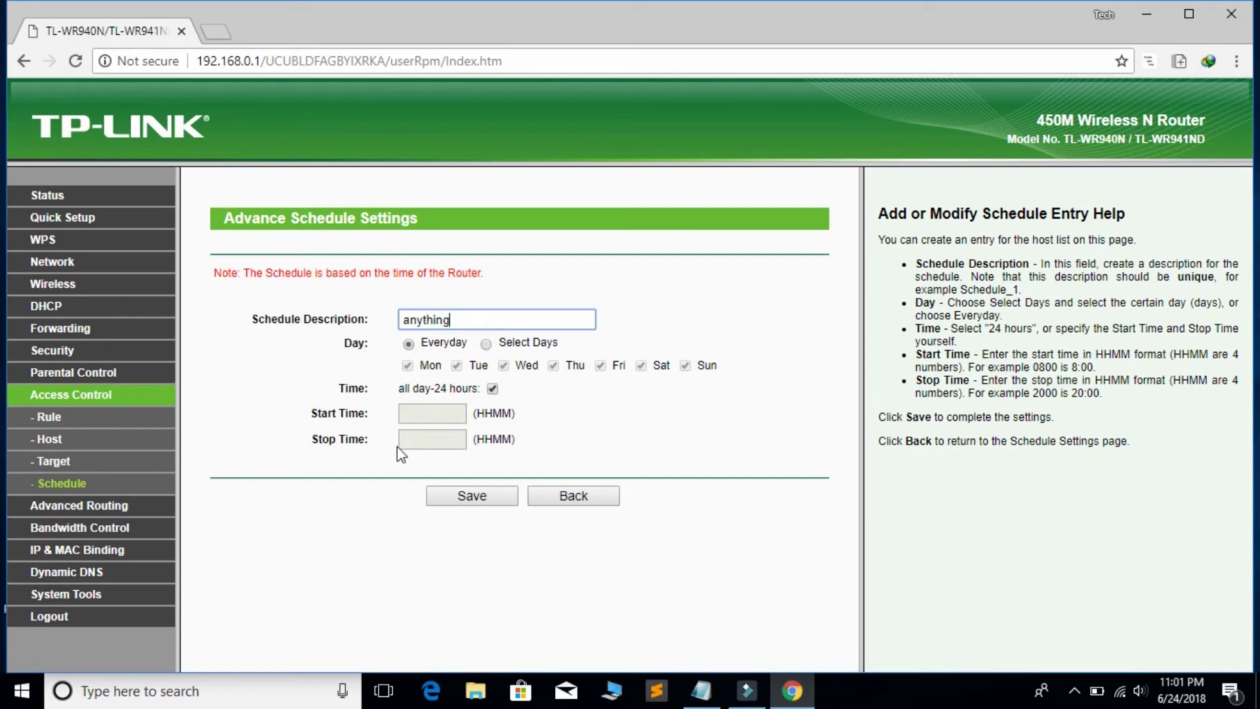
pyautogui.click(487, 350)
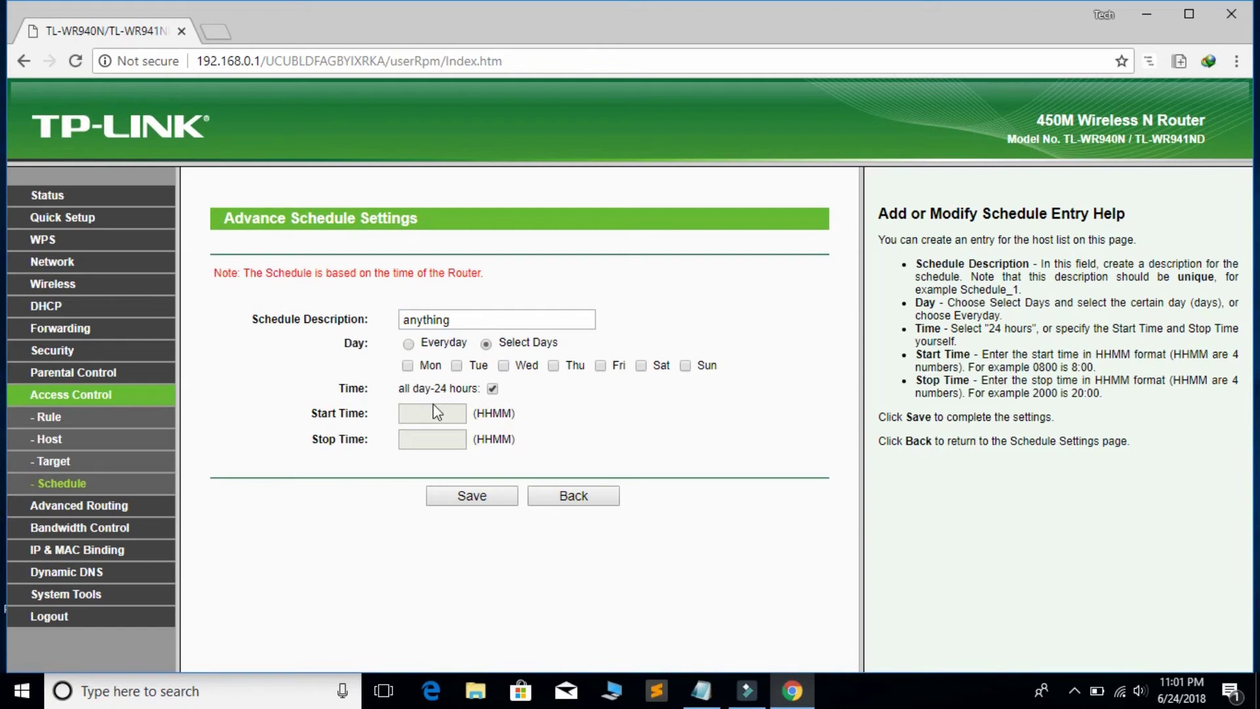
pyautogui.click(408, 345)
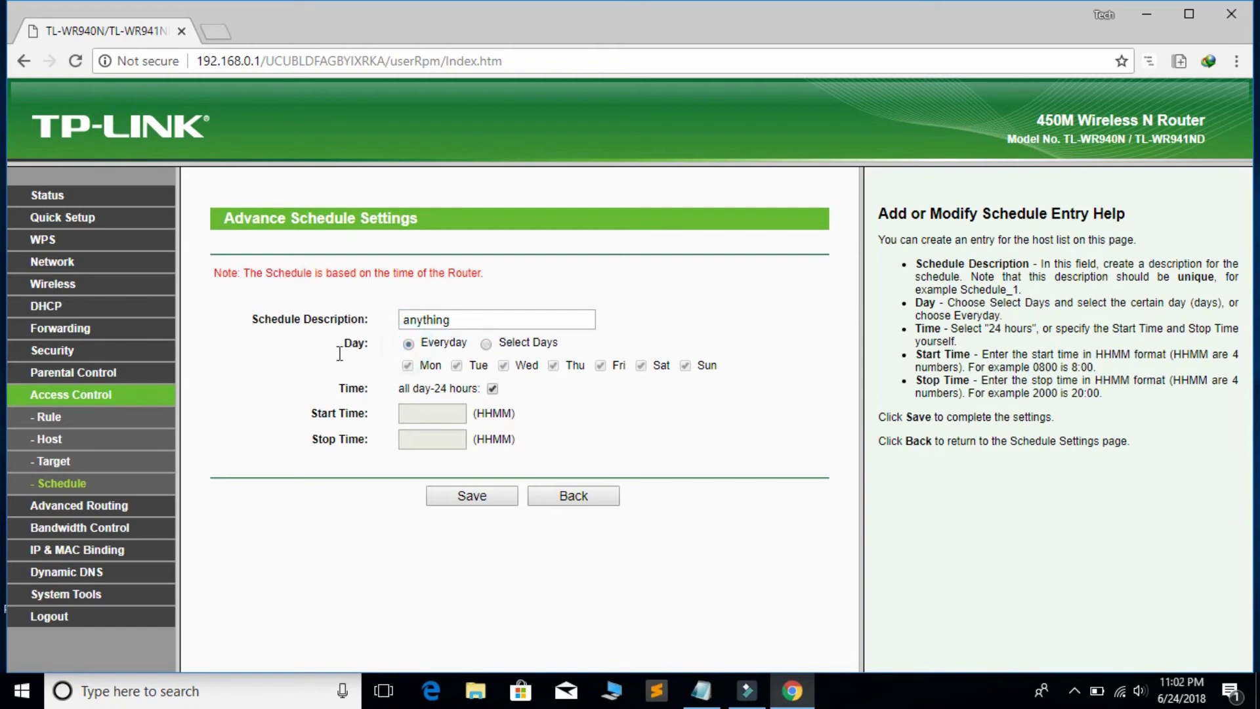
pyautogui.click(472, 490)
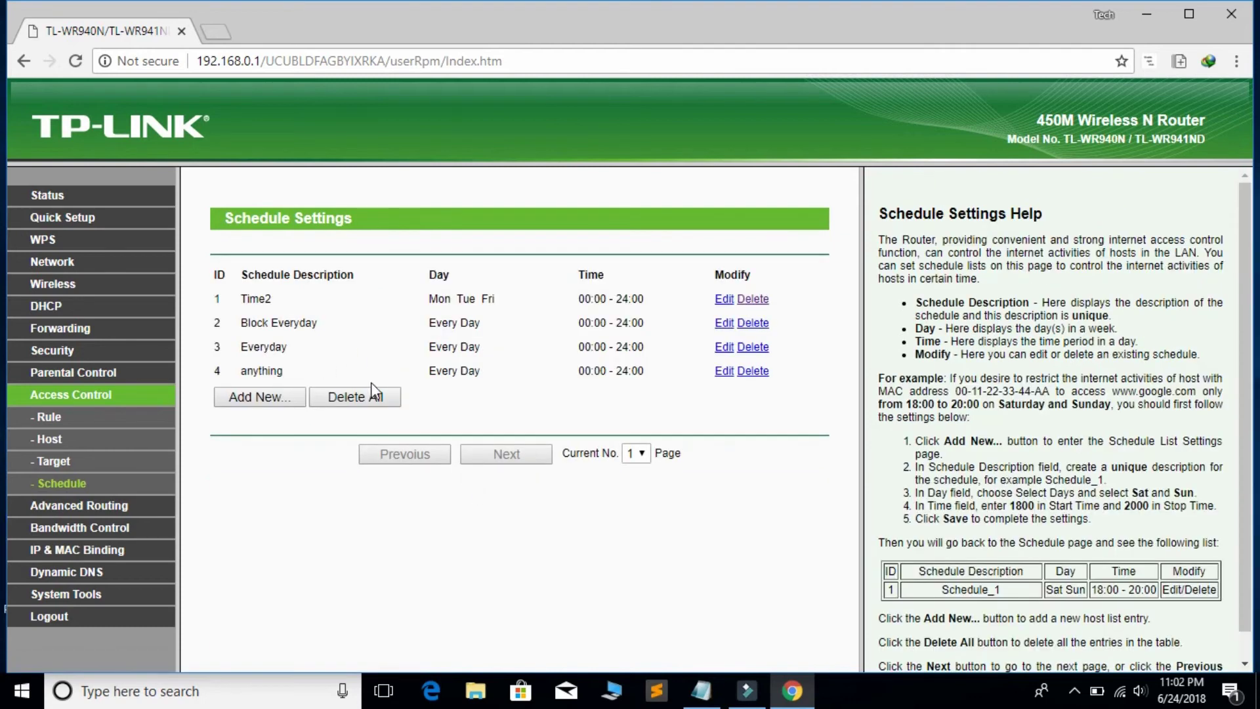
# Step: Delete the fourth schedule, 'anything', after checking its description and Every Day value
pyautogui.moveTo(240, 372); pyautogui.dragTo(292, 371)
pyautogui.click(313, 365)
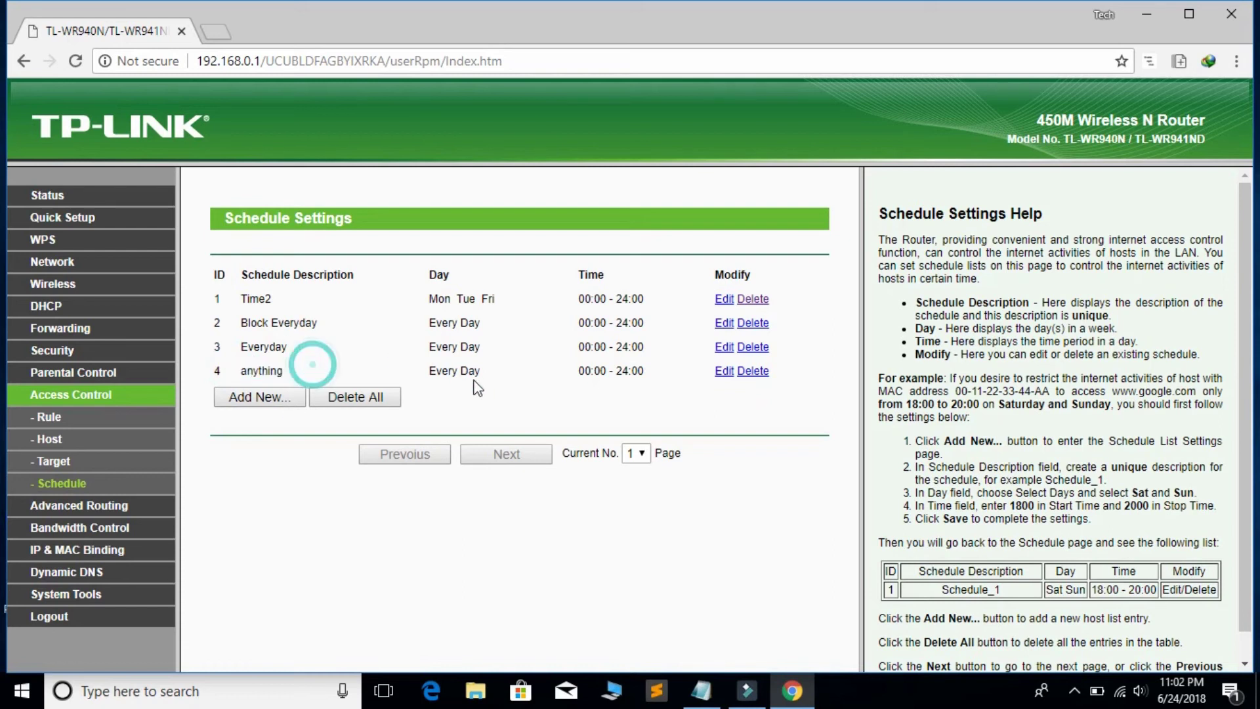
pyautogui.moveTo(491, 377); pyautogui.dragTo(422, 366)
pyautogui.click(544, 373)
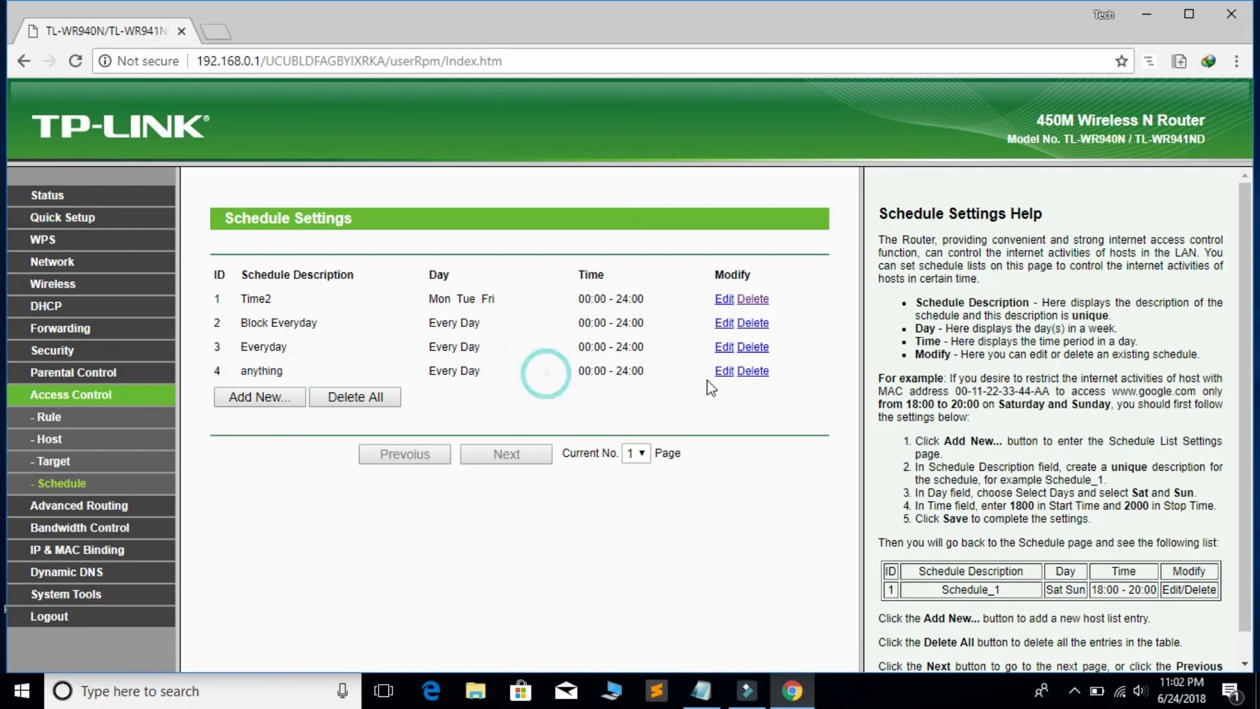
pyautogui.click(751, 371)
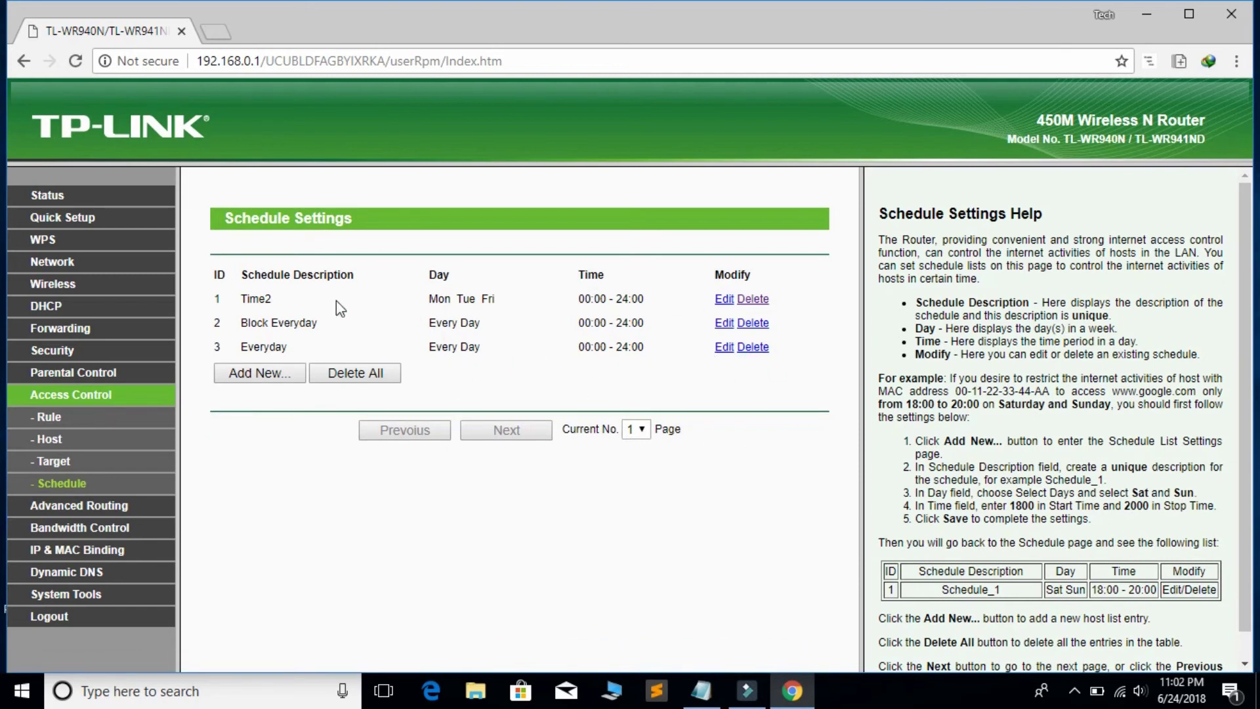
# Step: Try twice to delete the in-use Time2 schedule, going back after each error
pyautogui.click(747, 301)
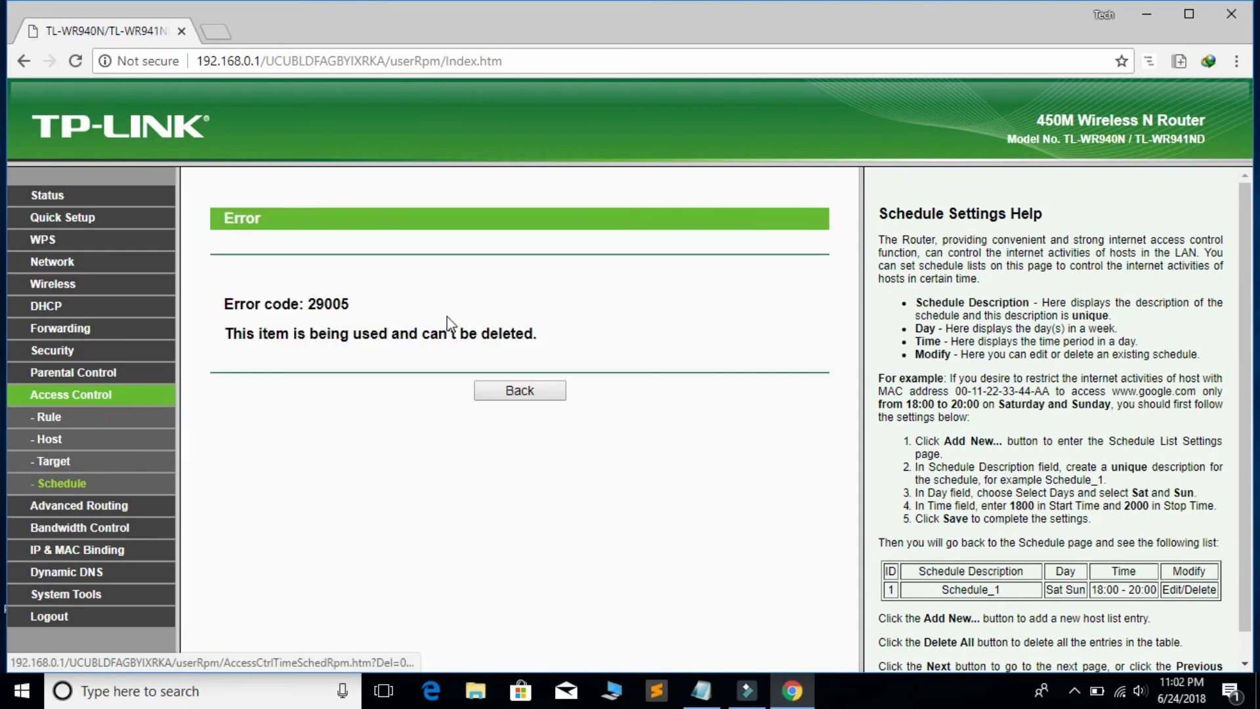
pyautogui.click(502, 392)
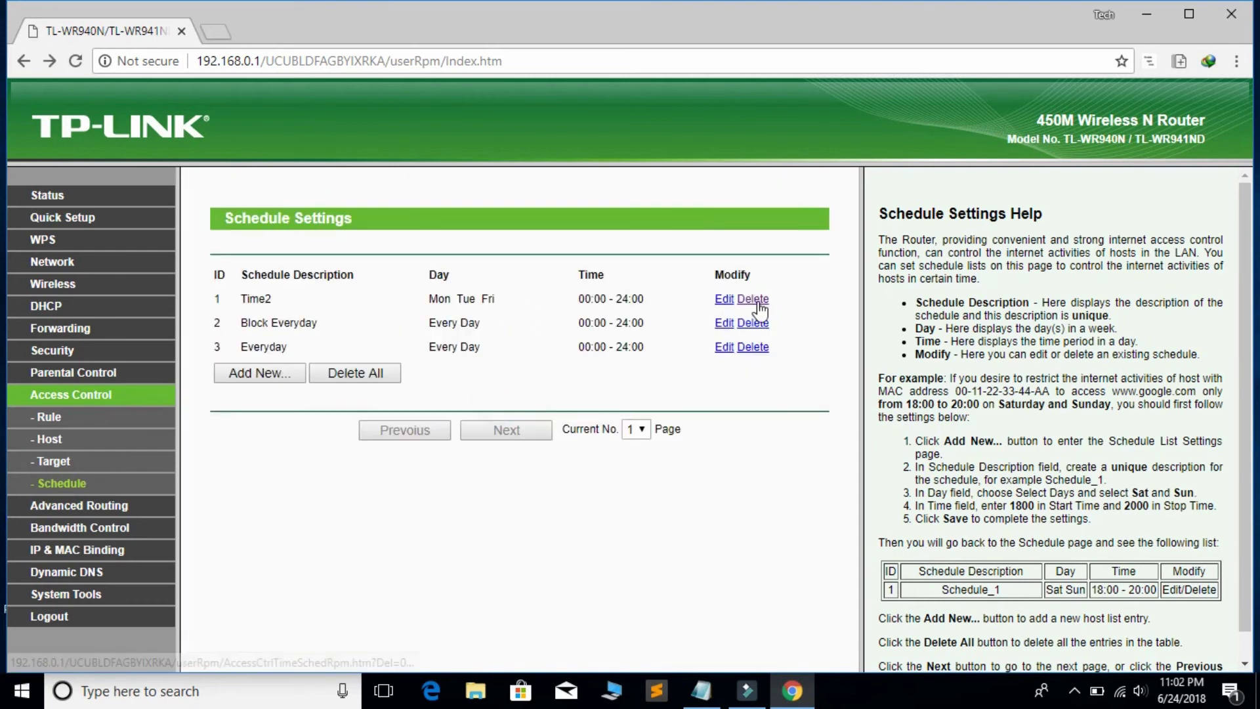
pyautogui.click(753, 300)
pyautogui.click(524, 387)
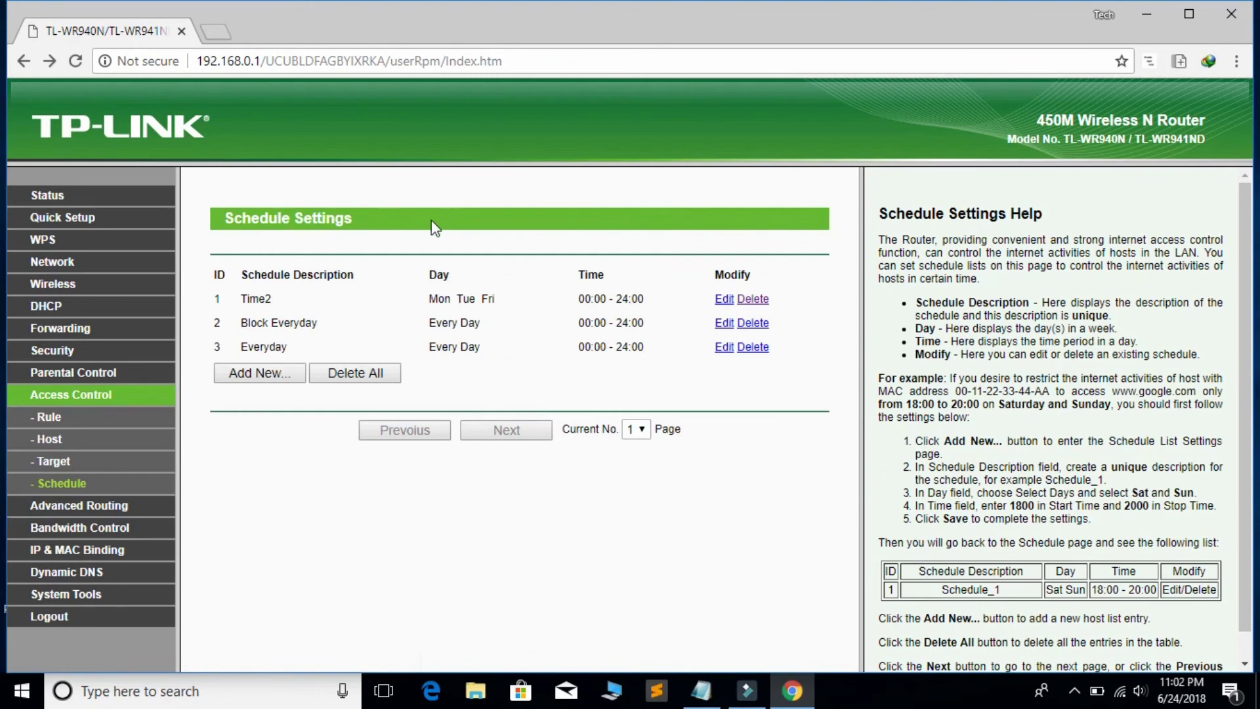
# Step: Re-enable Internet Access Control with the Deny policy and save the setting
pyautogui.click(86, 395)
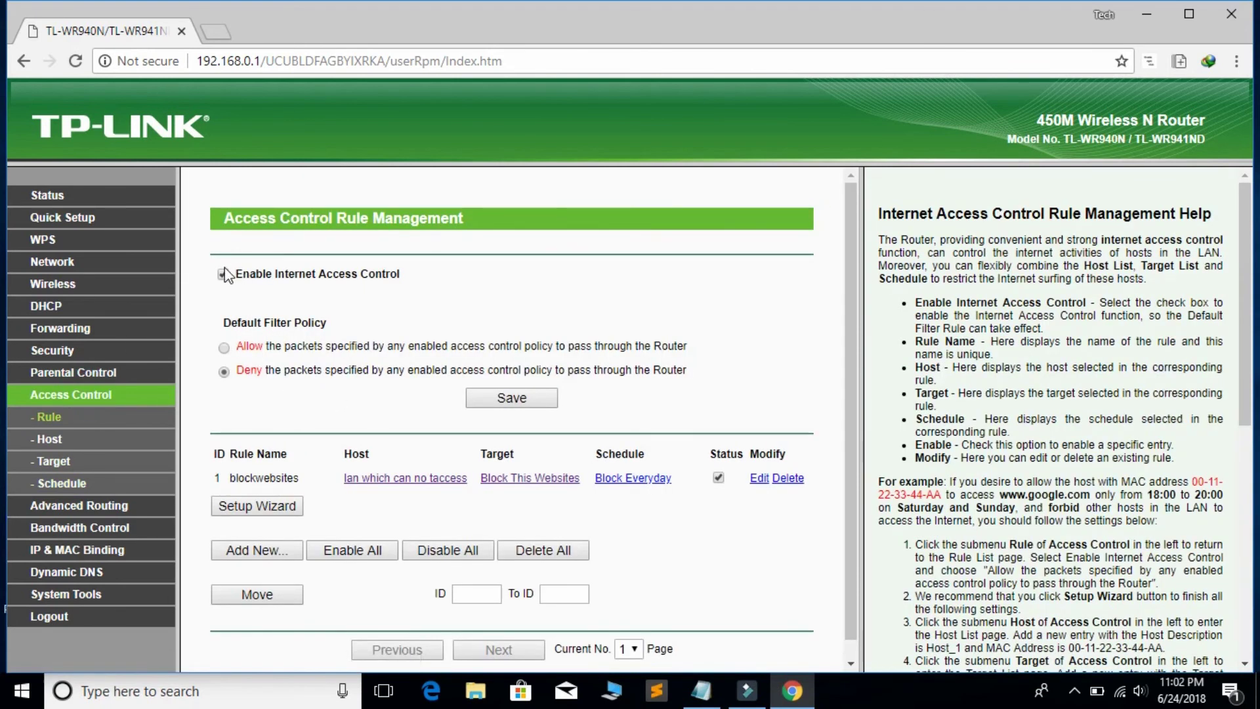
pyautogui.click(225, 275)
pyautogui.click(225, 274)
pyautogui.click(503, 405)
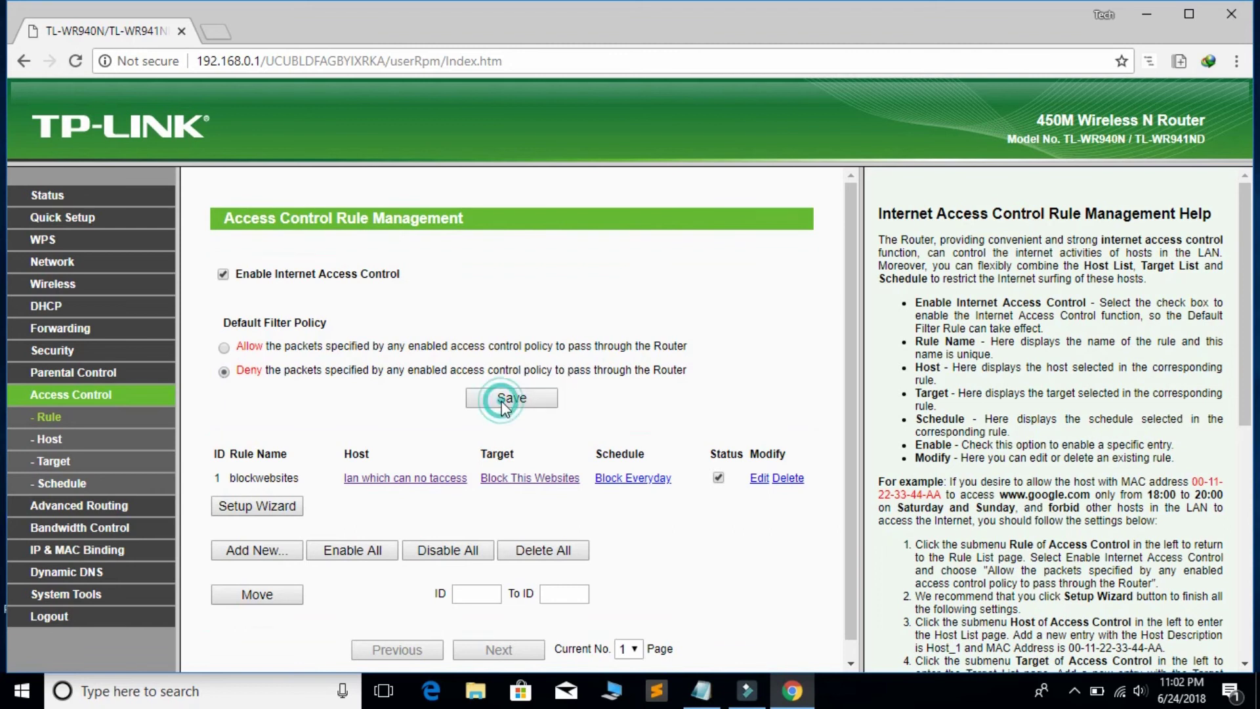
pyautogui.click(217, 30)
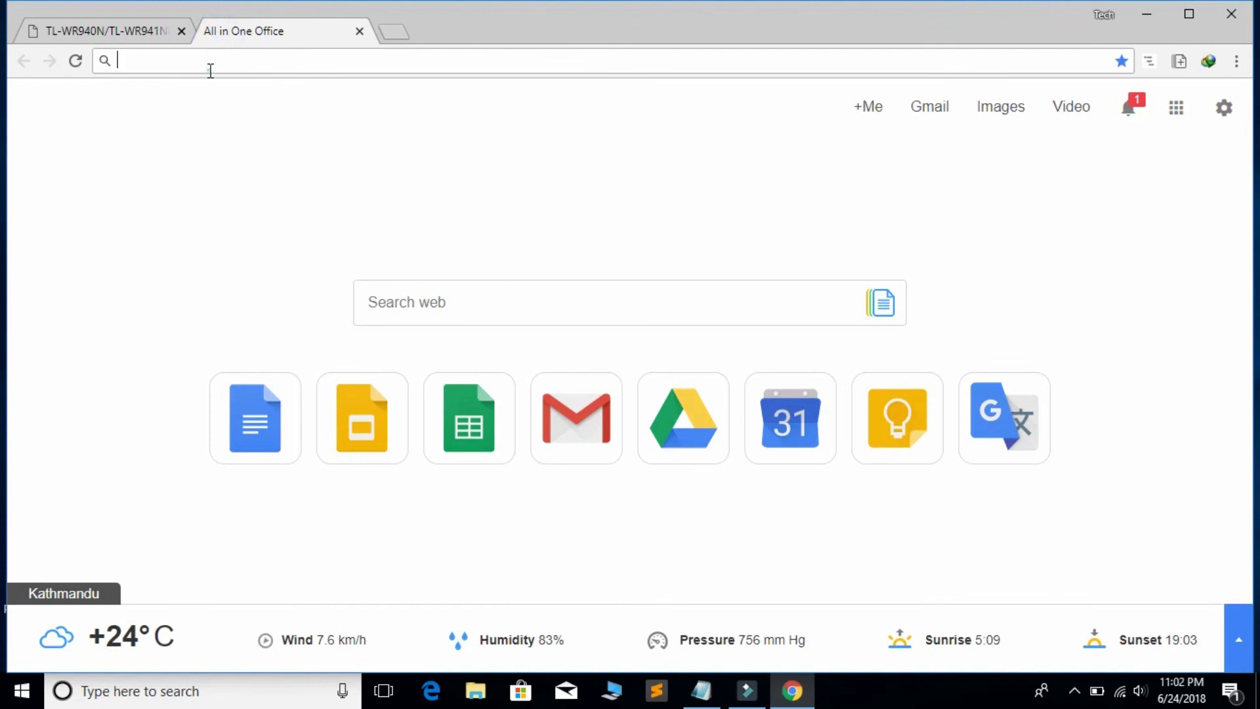
pyautogui.write('facebook.com')
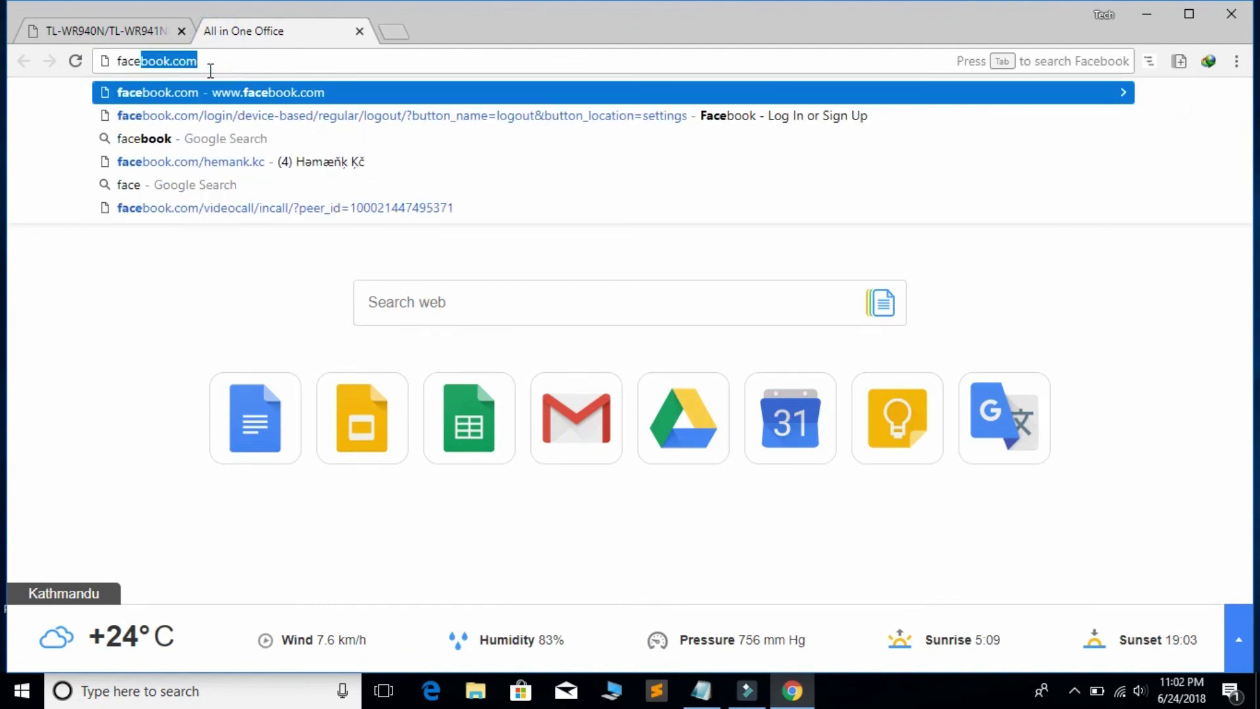
pyautogui.press('Return')
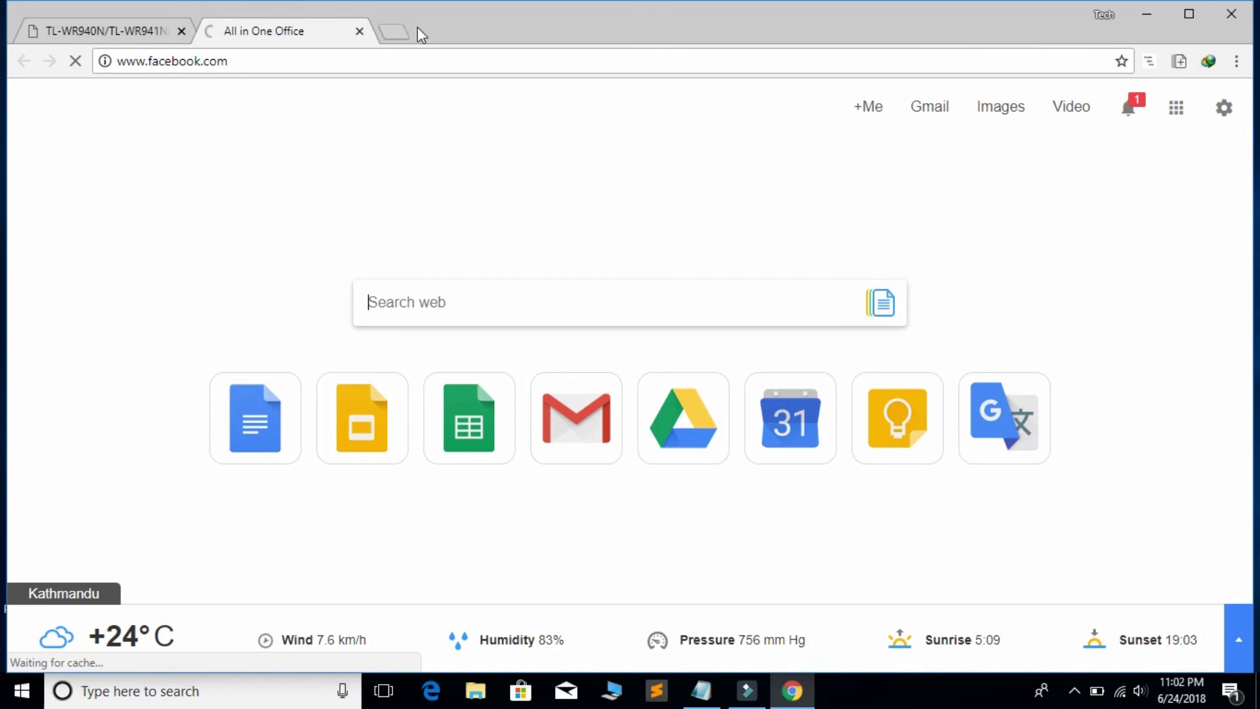
# Step: Load worldfree4u.com in another new tab from the suggestion for 'wor'
pyautogui.click(395, 31)
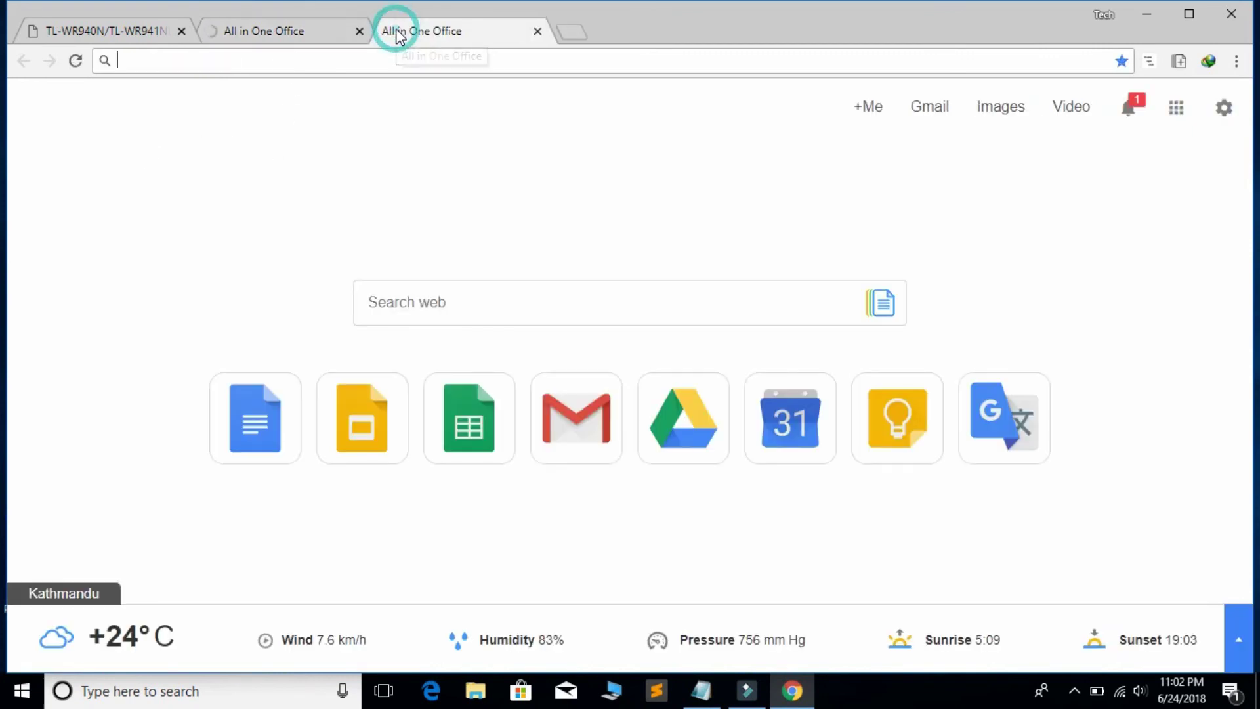
pyautogui.write('worldfree4u.com')
pyautogui.press('Return')
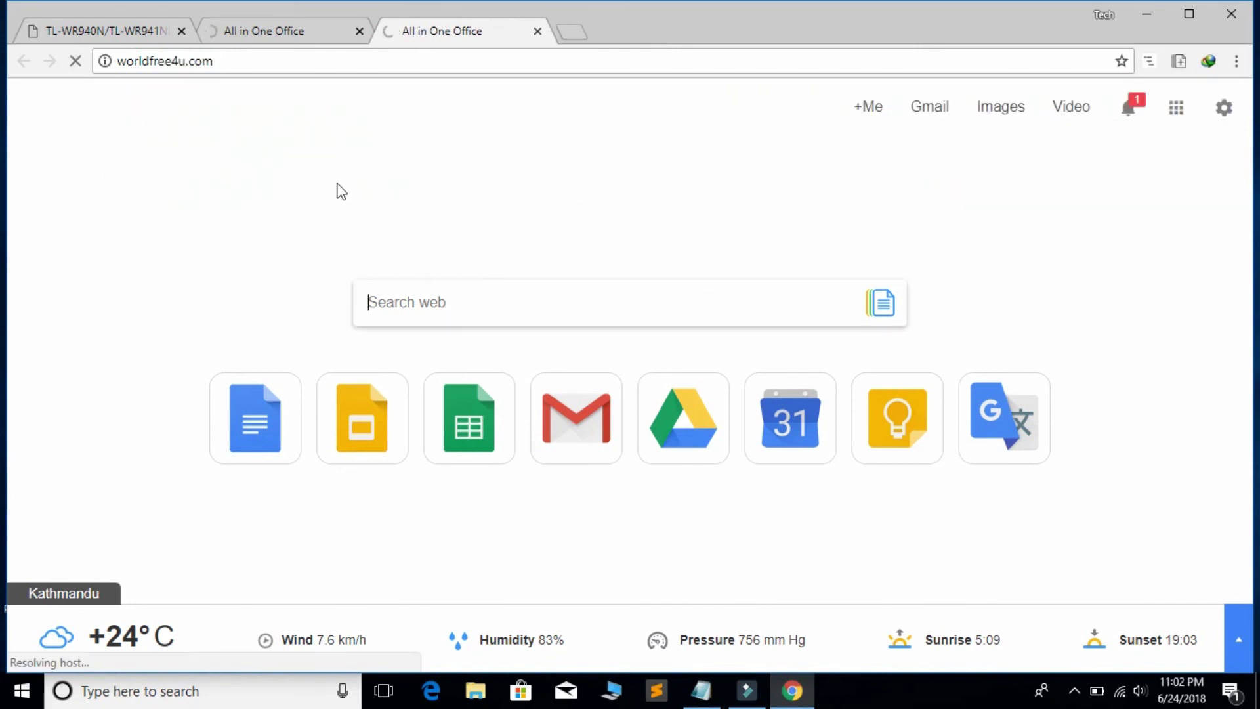
# Step: Check that the facebook.com and worldfree4u.com tabs both show 'This site can't be reached'
pyautogui.click(292, 23)
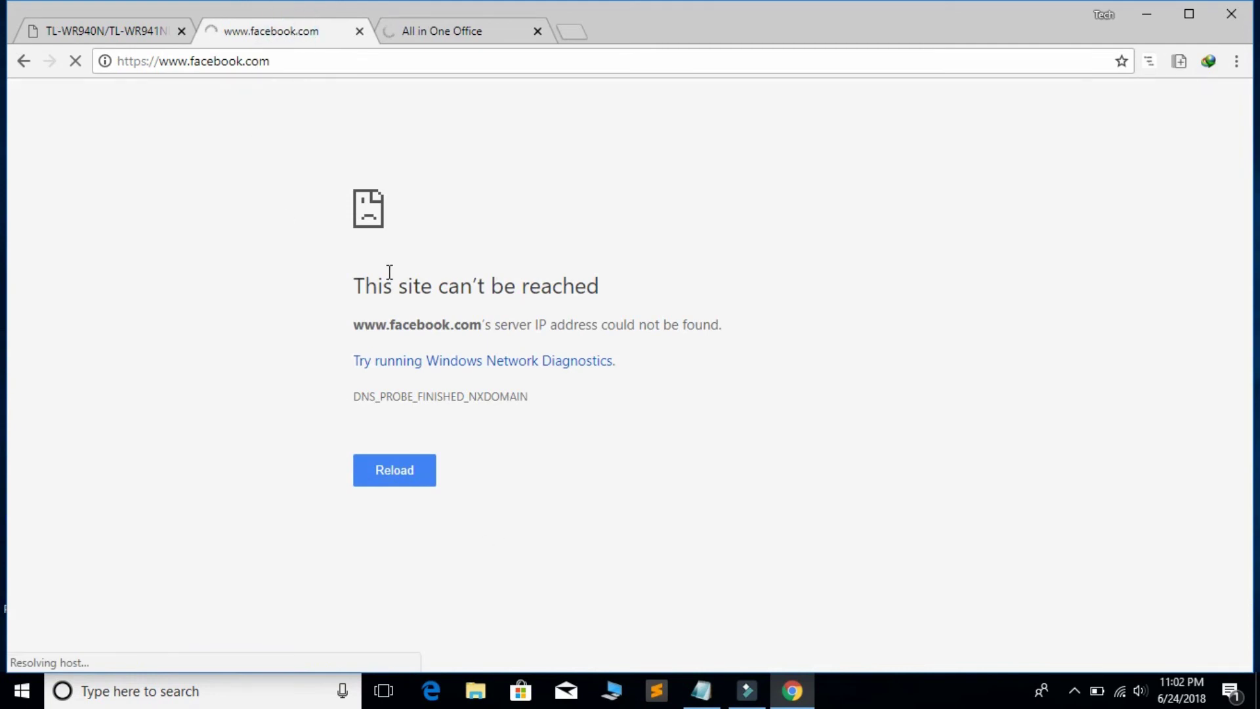
pyautogui.moveTo(344, 271); pyautogui.dragTo(669, 322)
pyautogui.click(684, 260)
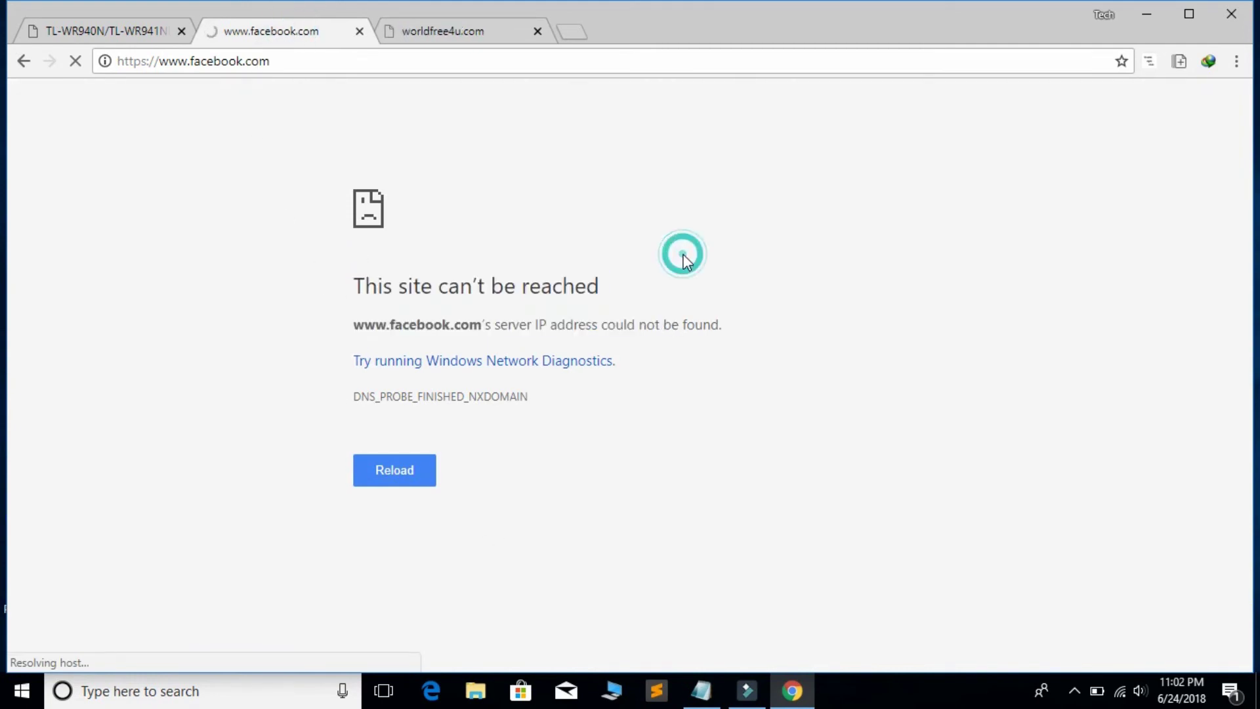
pyautogui.click(451, 38)
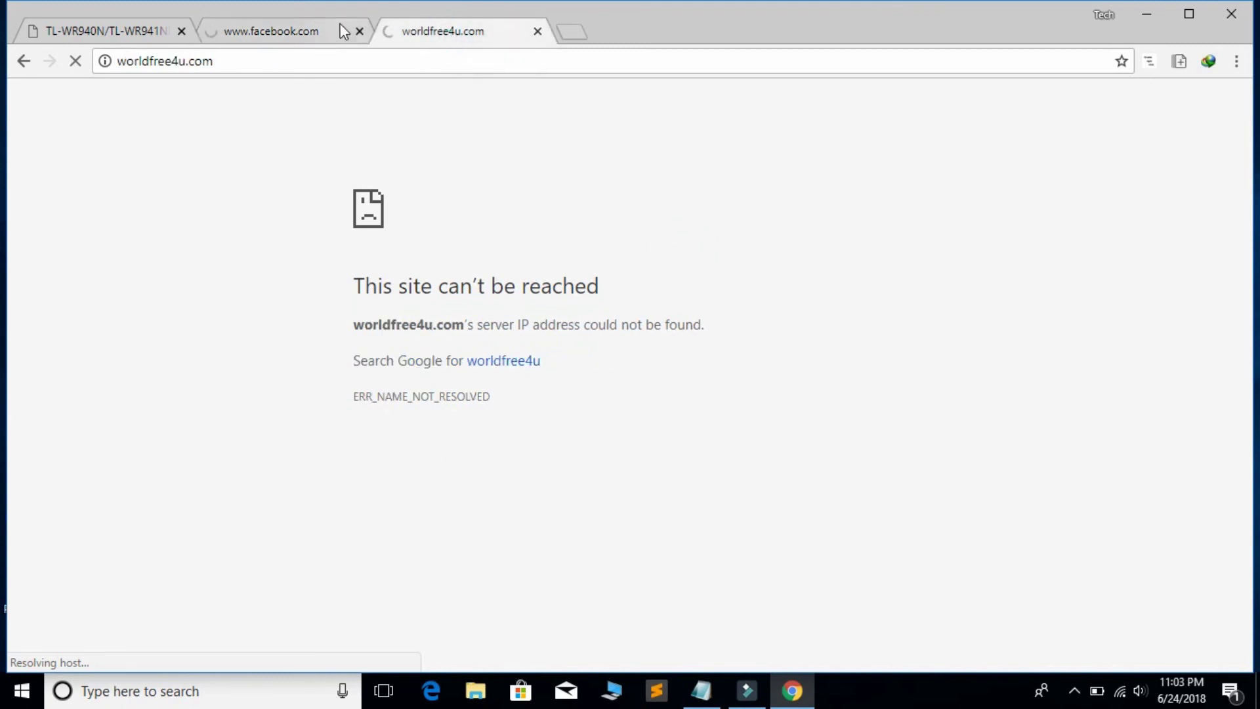
pyautogui.click(301, 33)
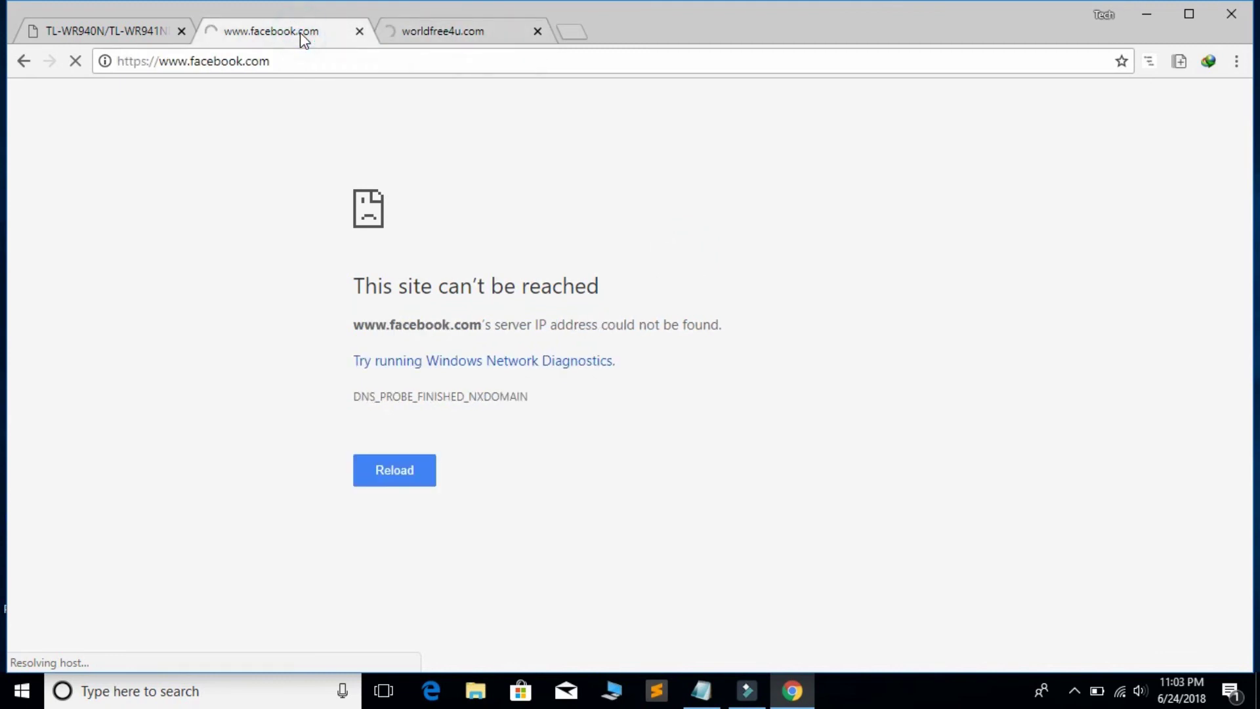
pyautogui.click(453, 30)
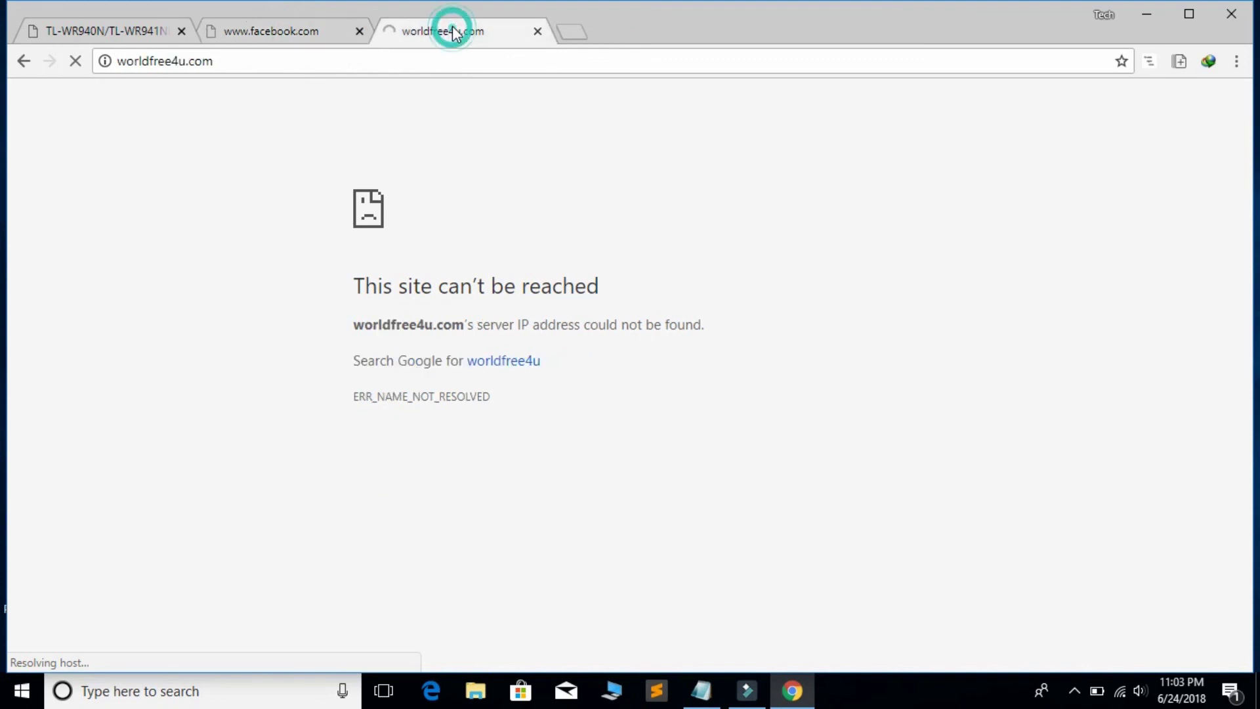
pyautogui.click(295, 34)
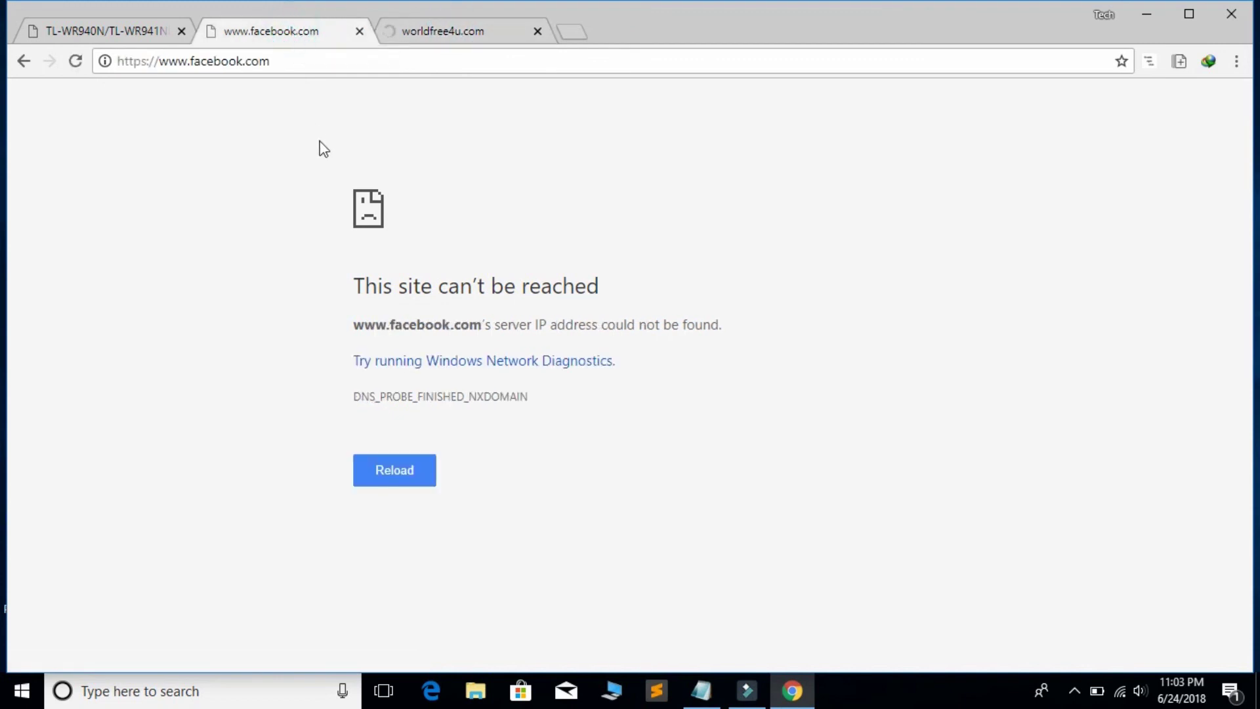